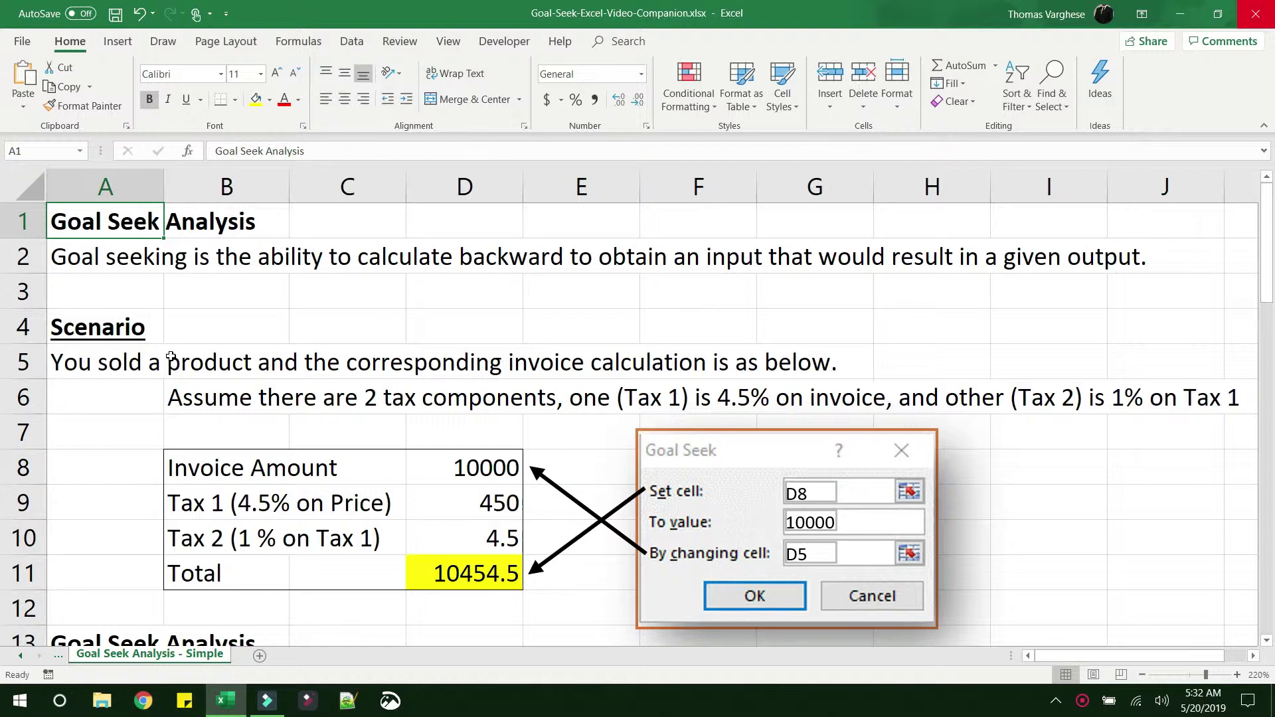
Step: Review the invoice table, including the Tax 2 label, the D11 total formula and the D8 amount
drag(212, 465, 432, 569)
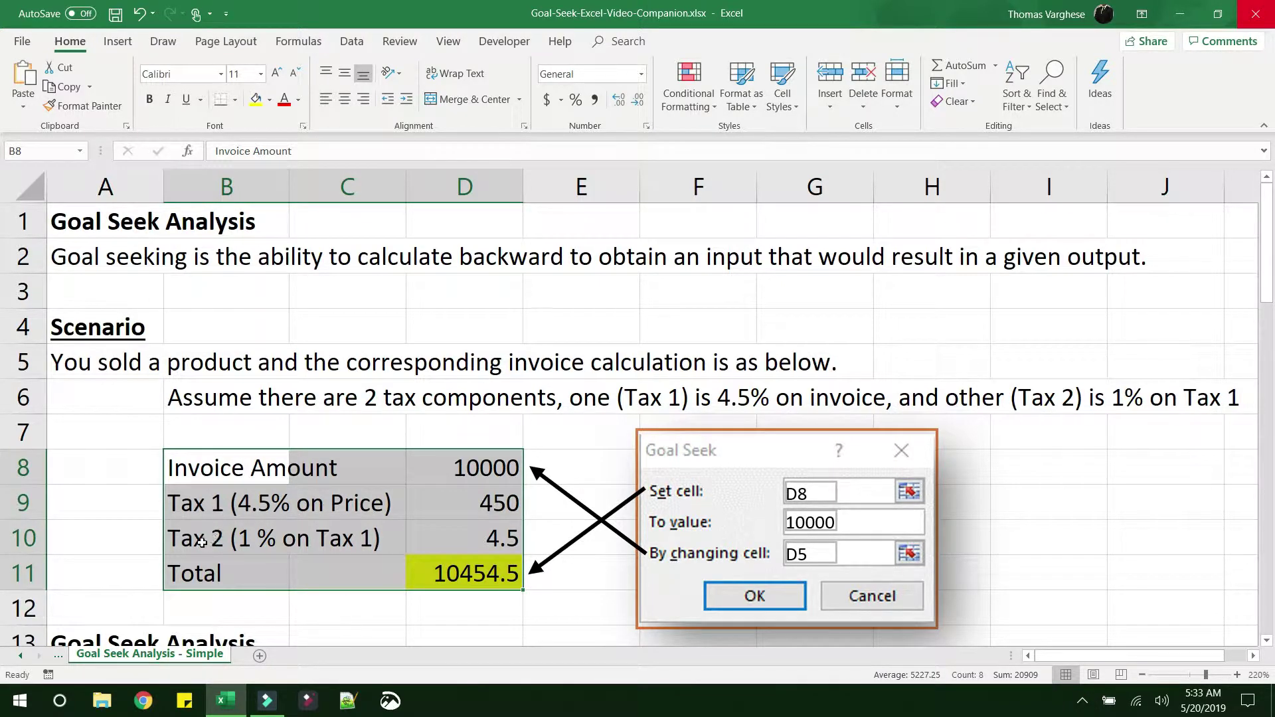
click(244, 540)
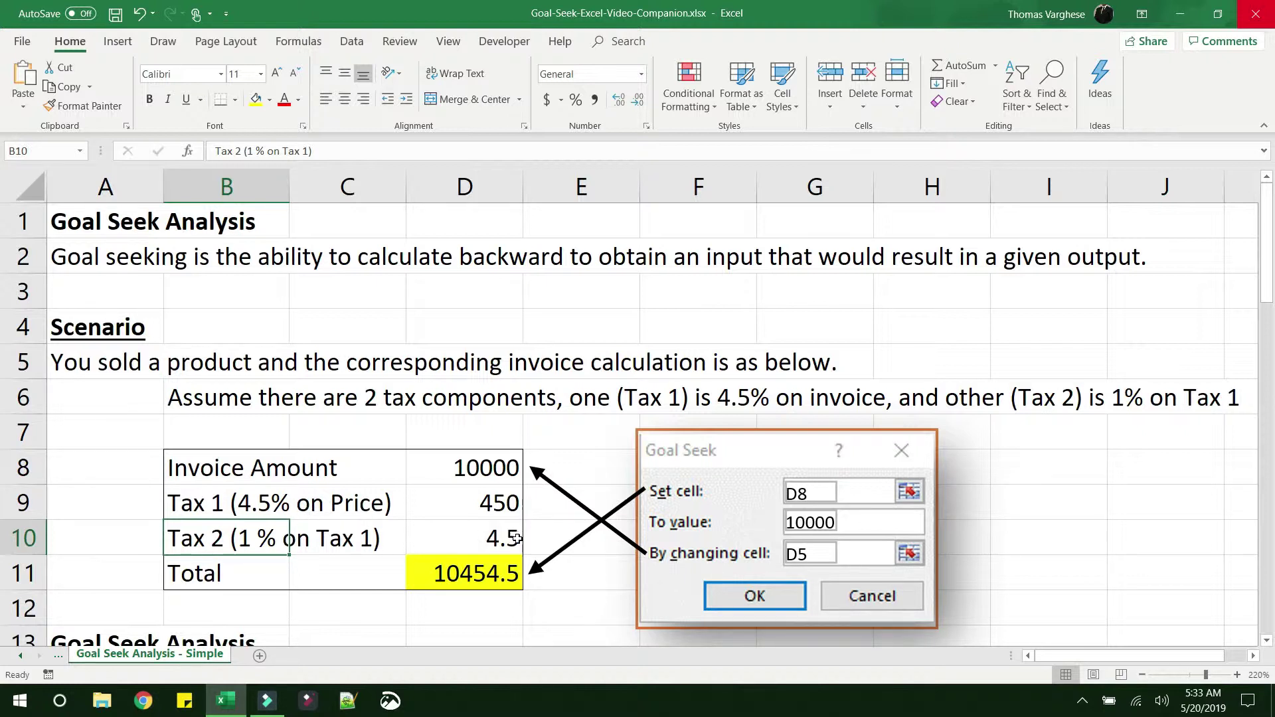
click(444, 576)
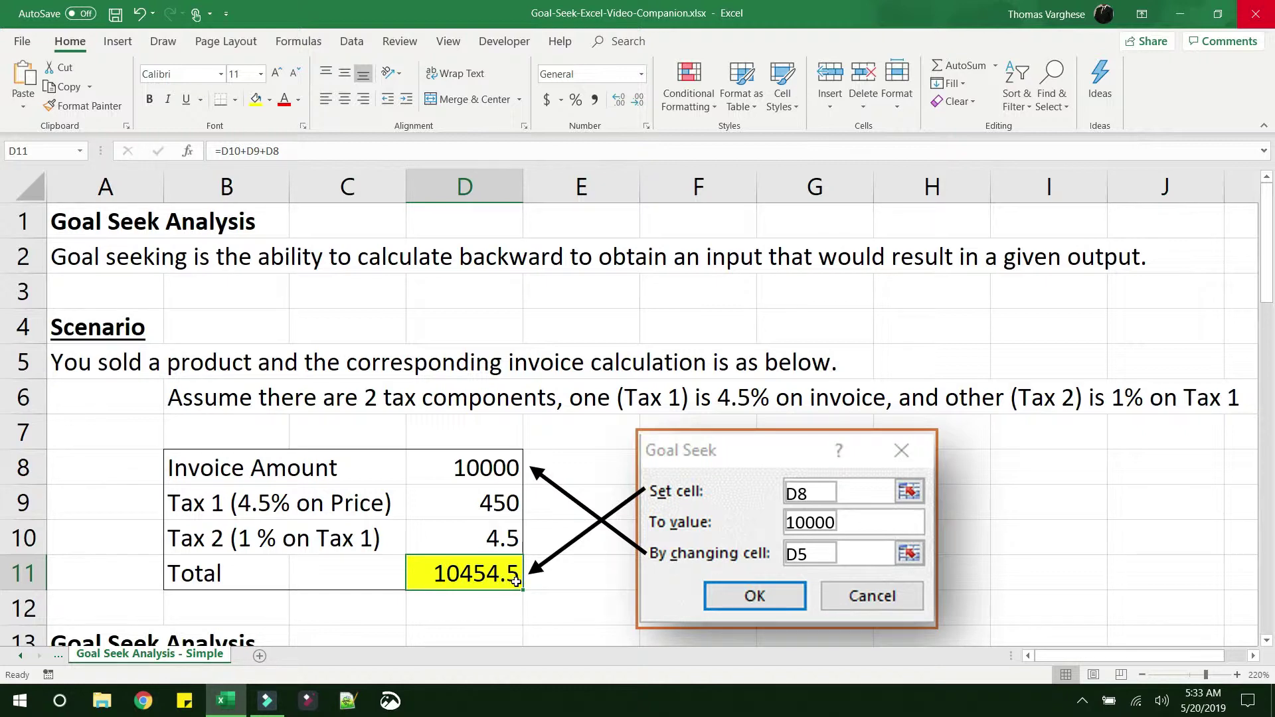
scroll(518, 295, down, 1)
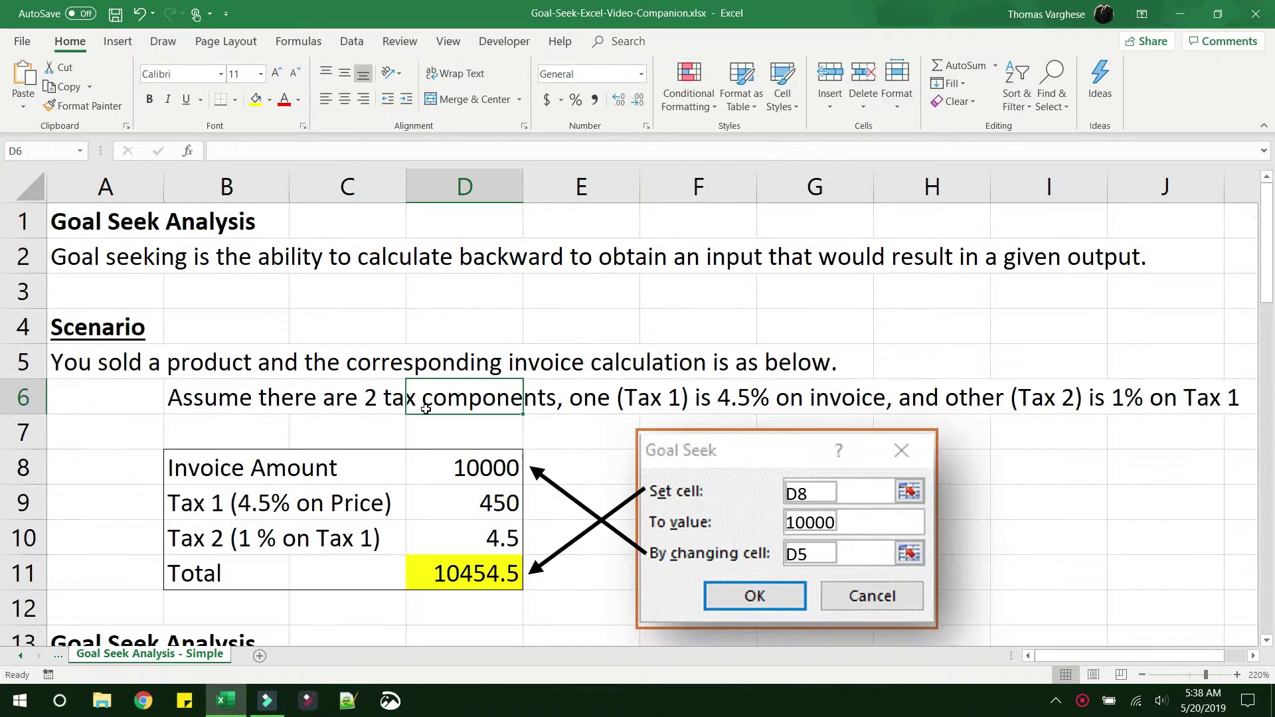
click(425, 410)
click(458, 468)
click(458, 572)
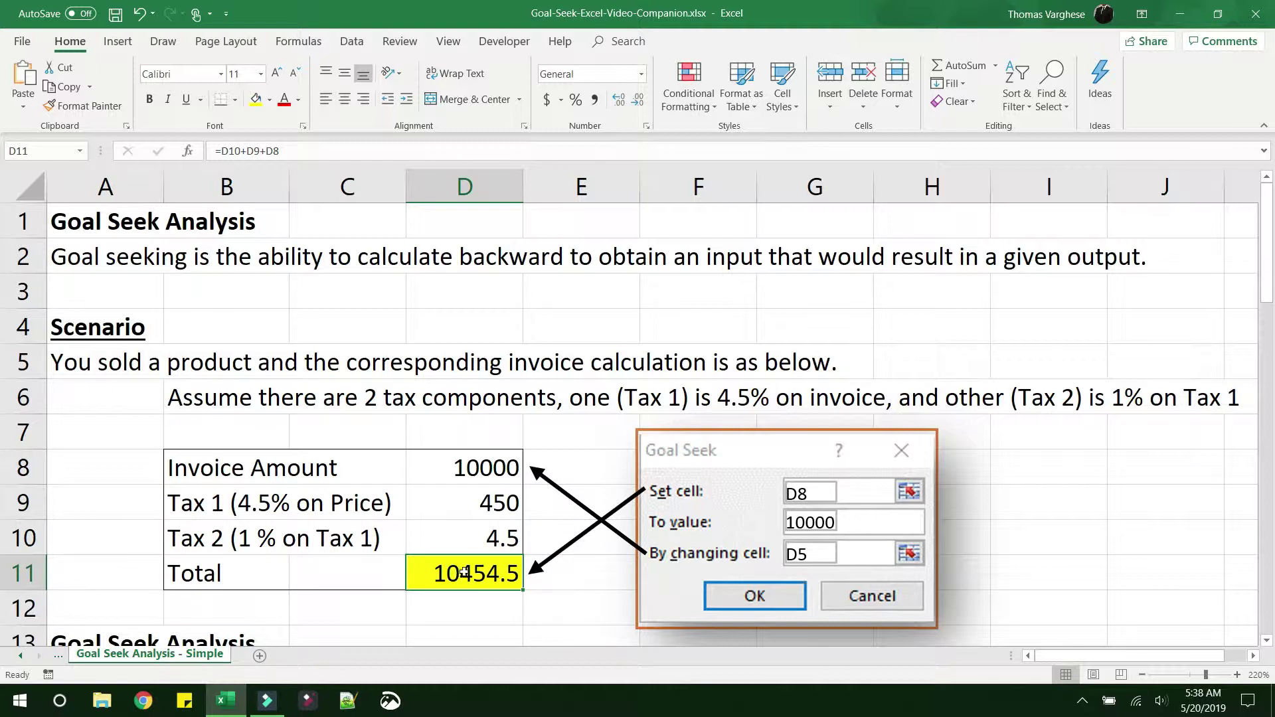
click(465, 463)
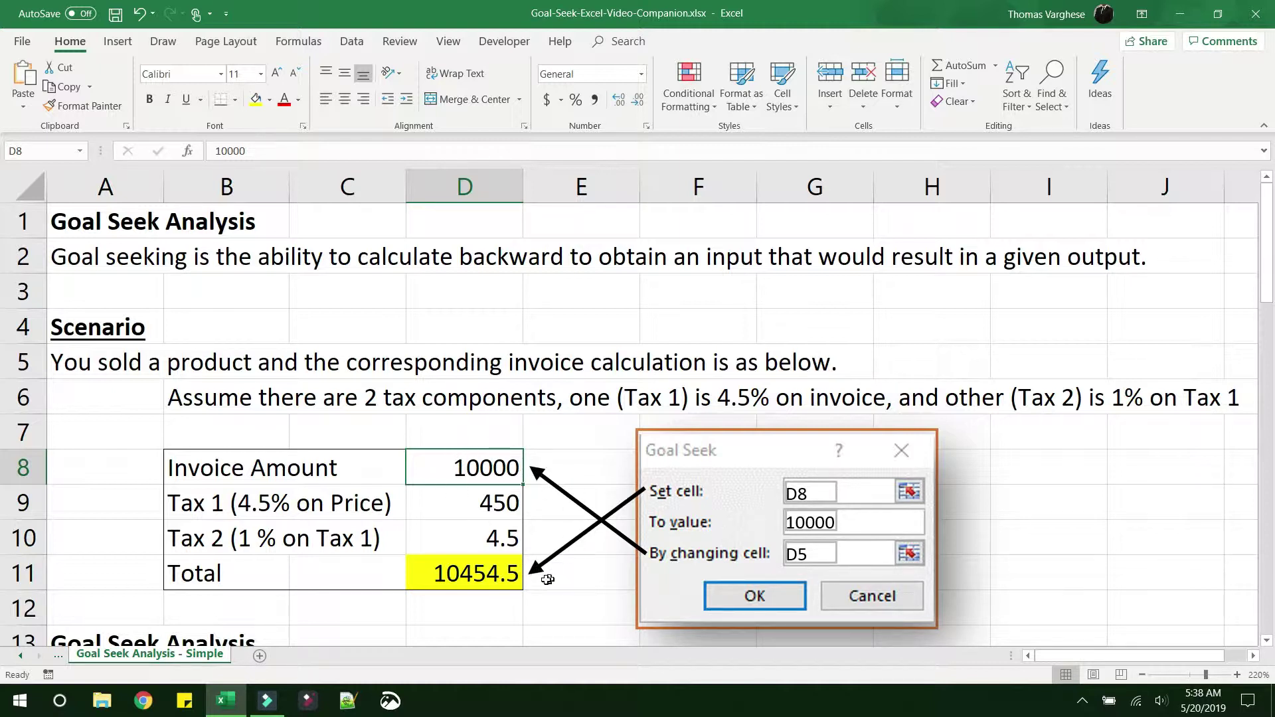
Step: Change the D8 invoice amount from 10000 to 9756, then to 9656
double_click(467, 468)
drag(455, 468, 521, 467)
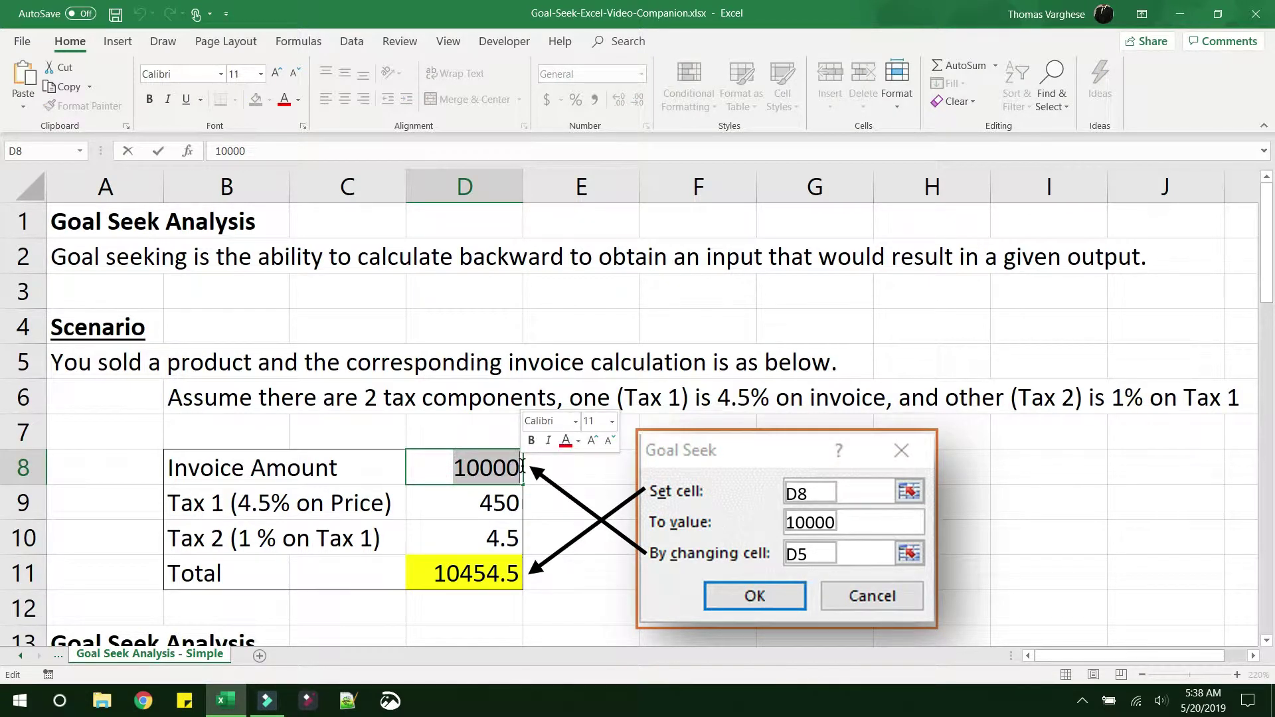
text(9756)
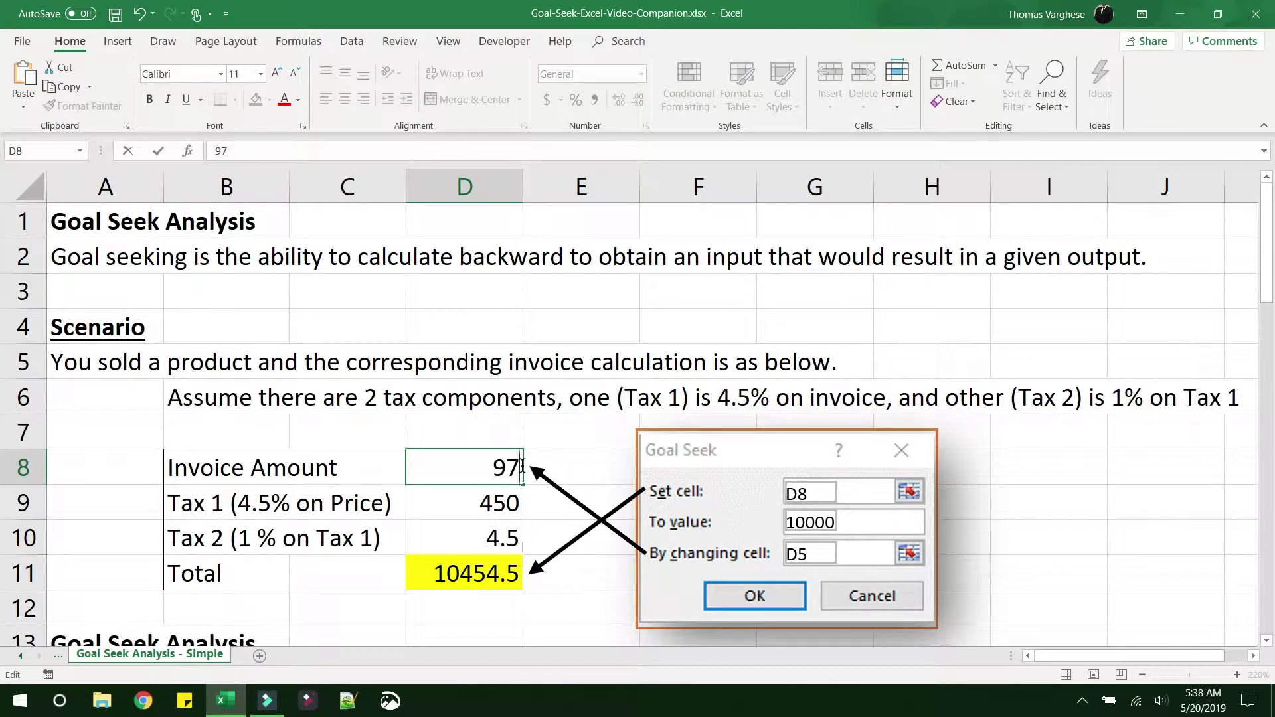
key(Tab)
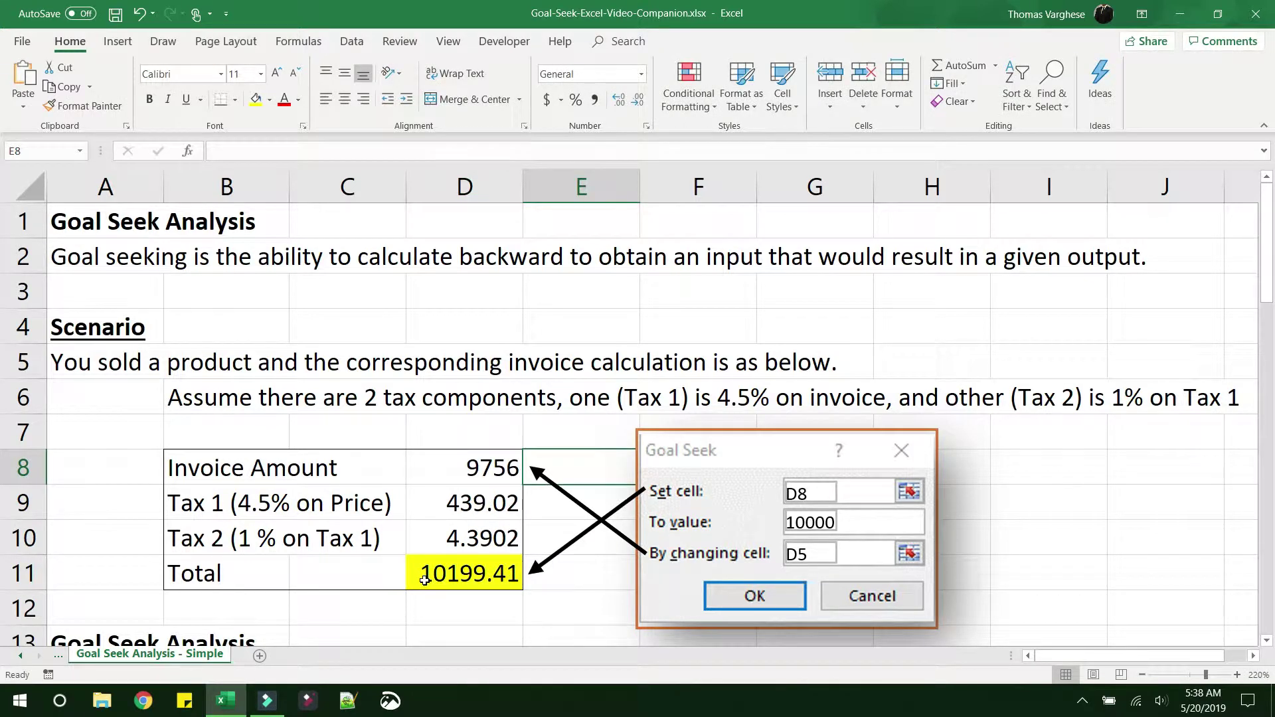
double_click(463, 474)
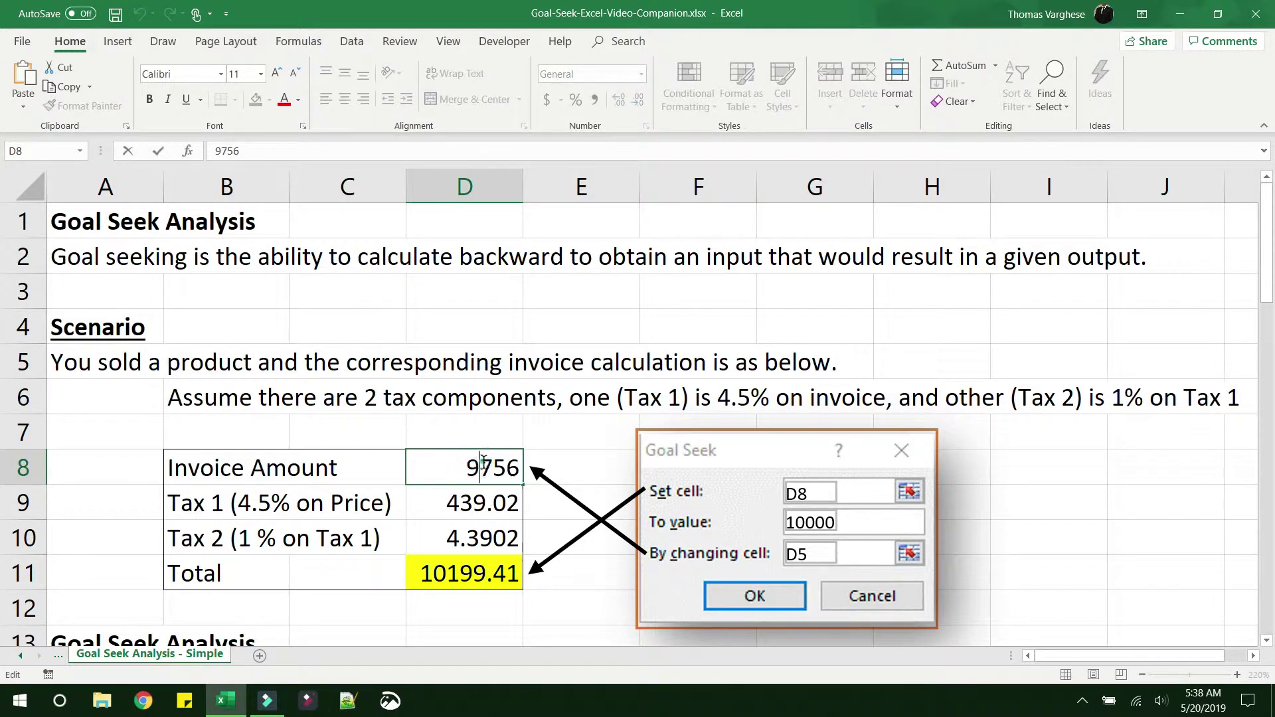
drag(481, 468, 517, 468)
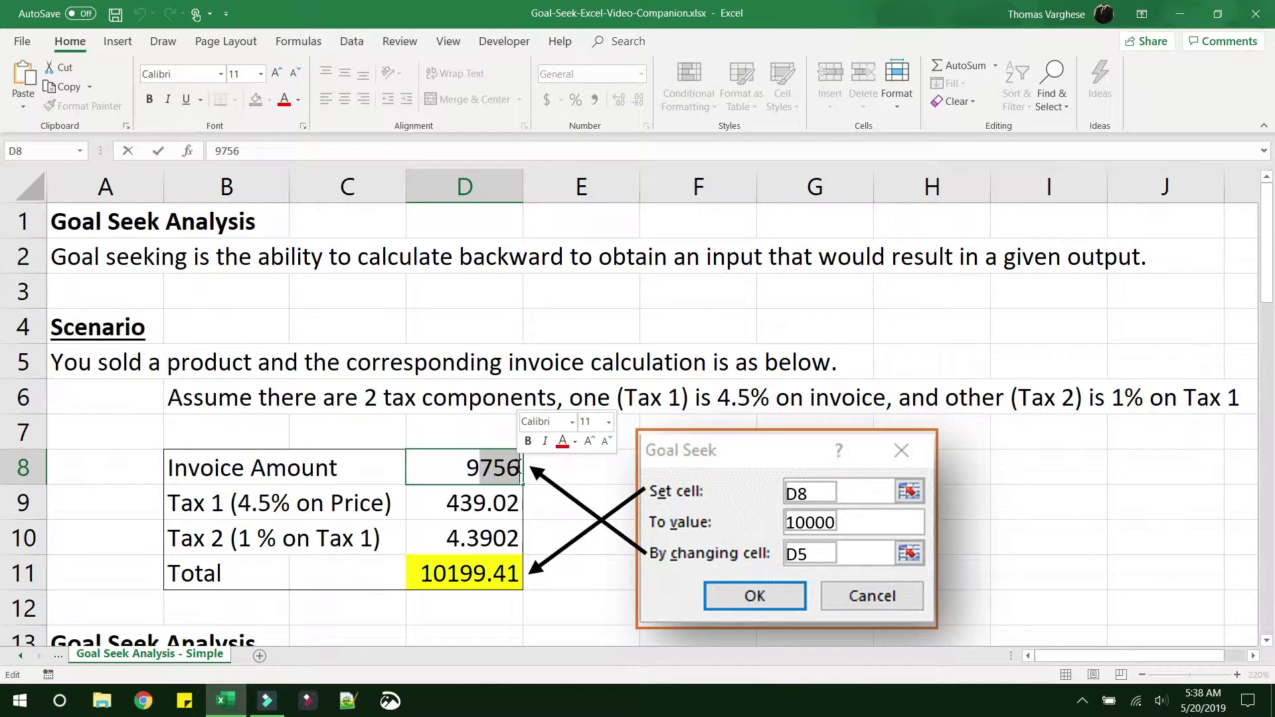
text(656)
click(565, 466)
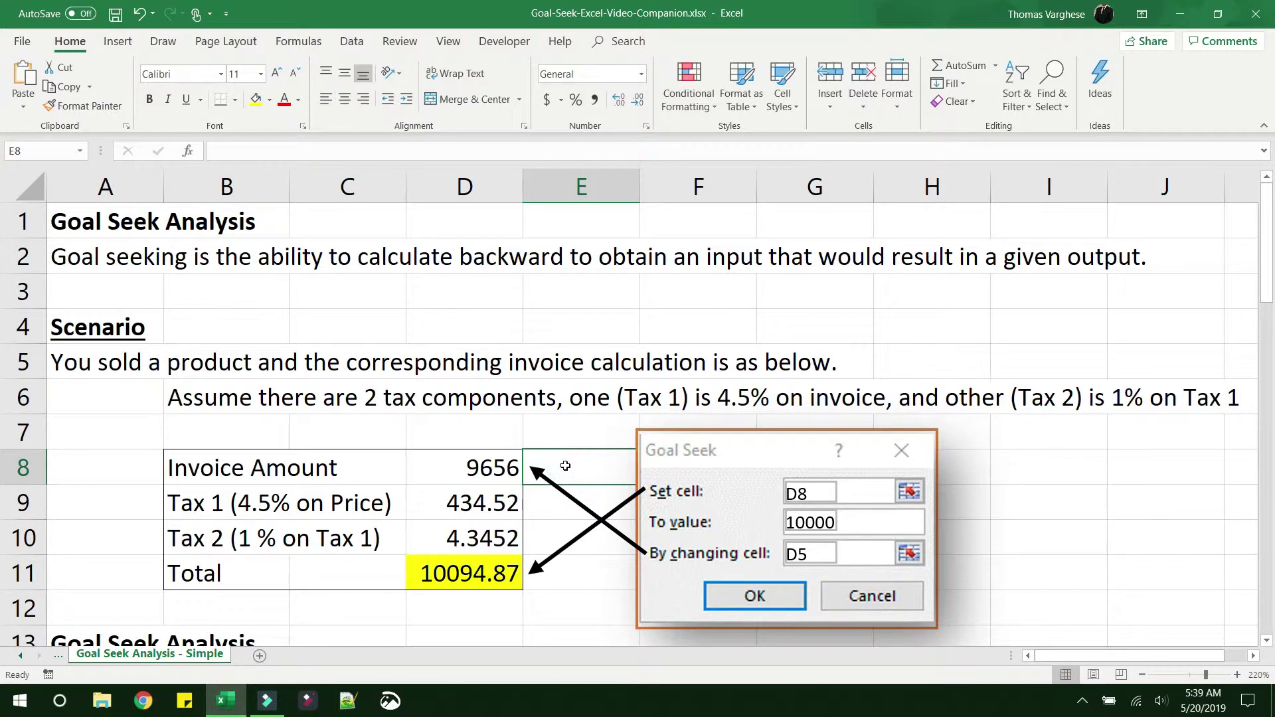
click(494, 469)
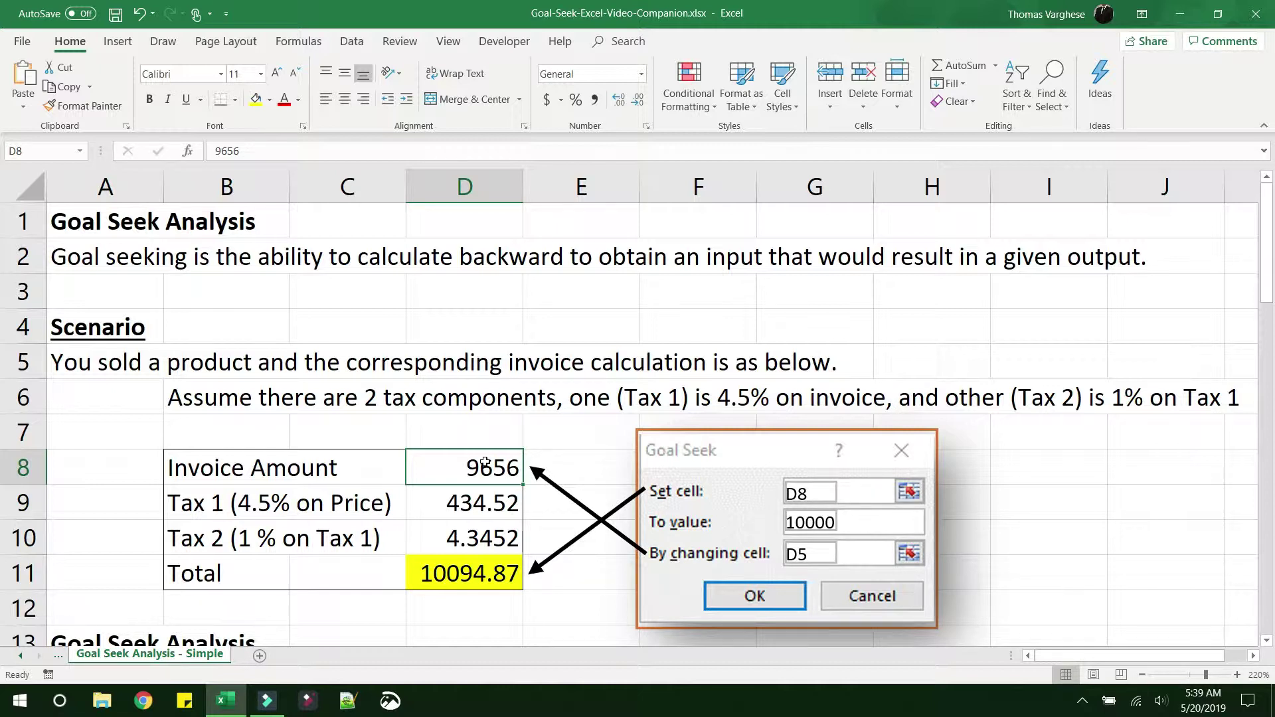
click(464, 571)
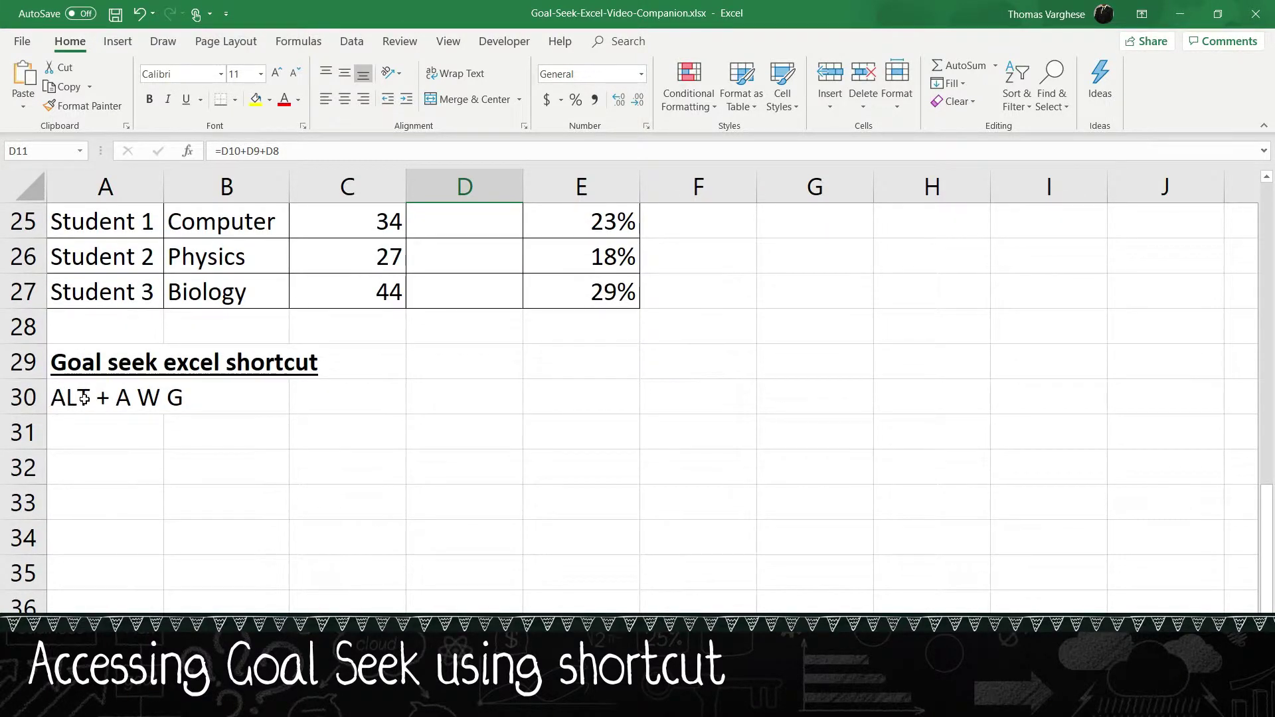
click(84, 397)
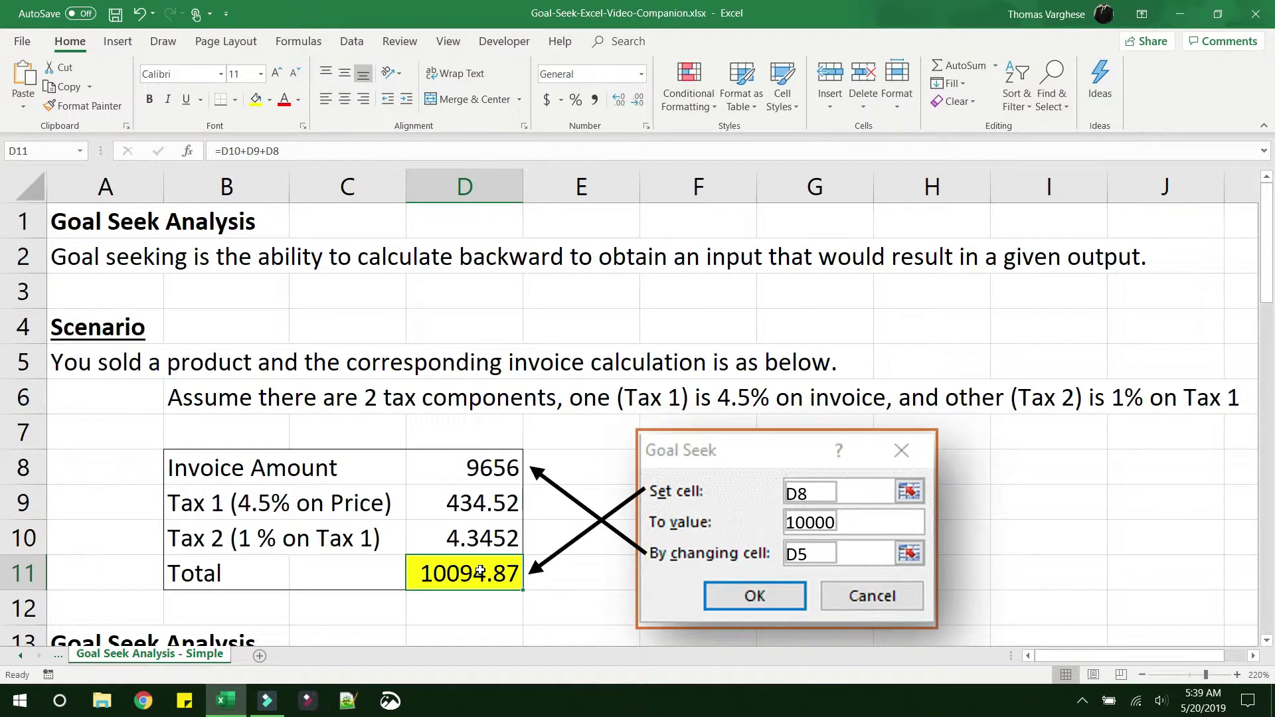
key(alt)
key(a)
key(w)
key(g)
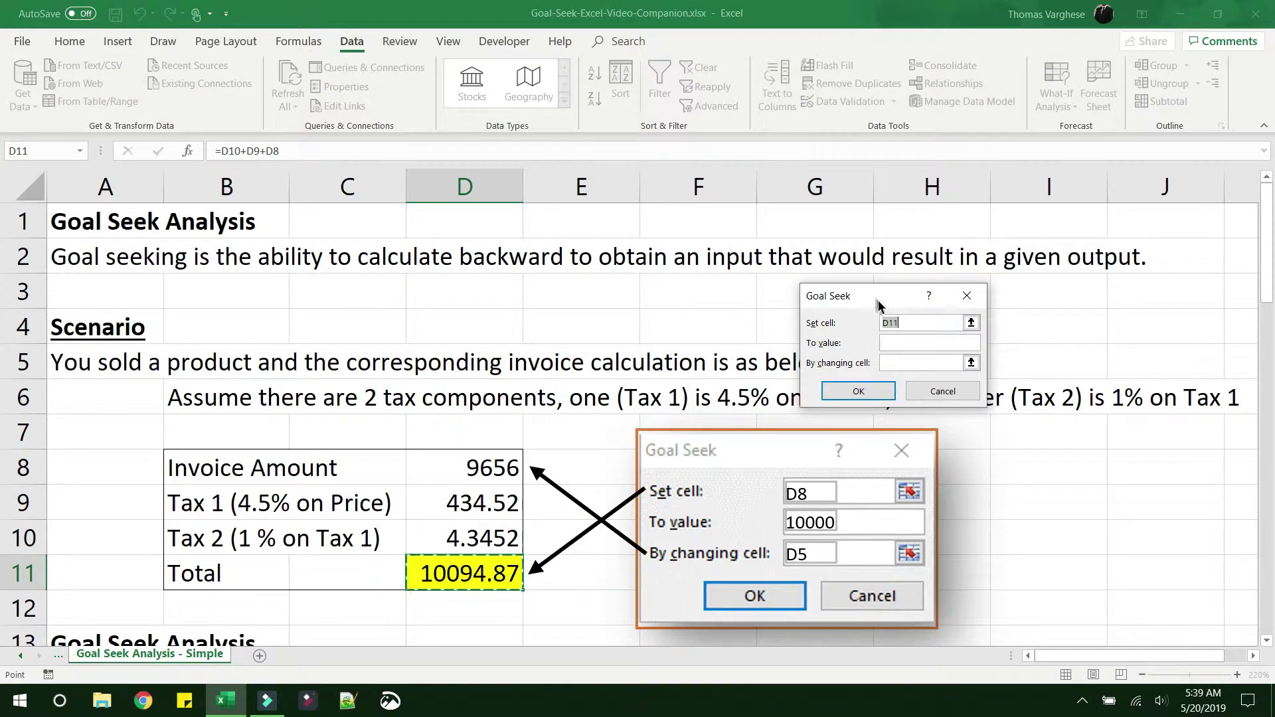
click(966, 295)
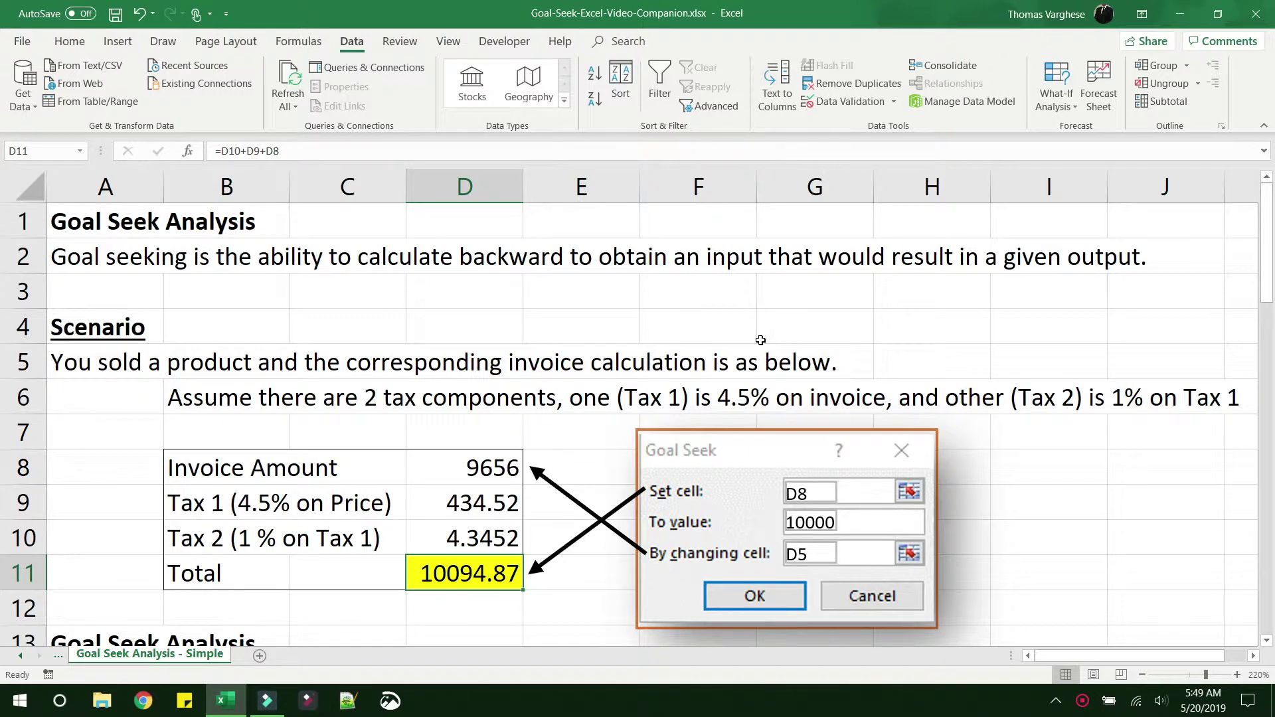
Step: Open Goal Seek from Data > What-If Analysis for the invoice total
click(69, 41)
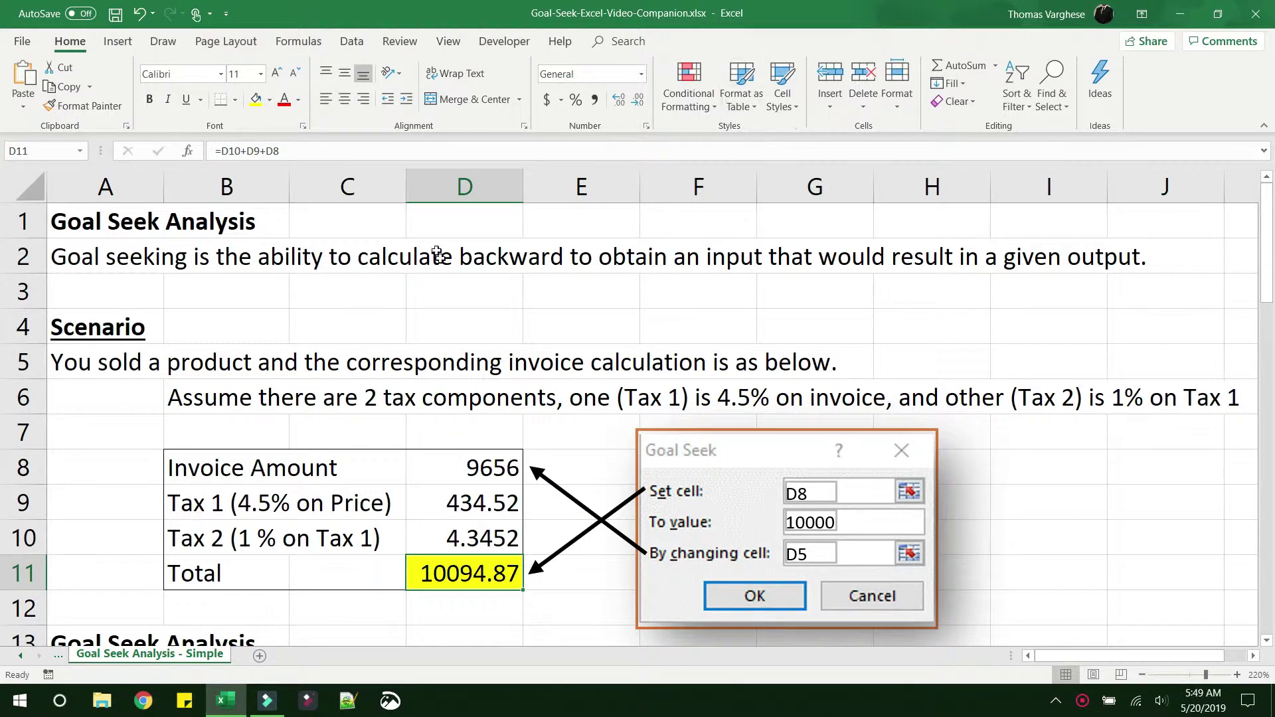
click(359, 47)
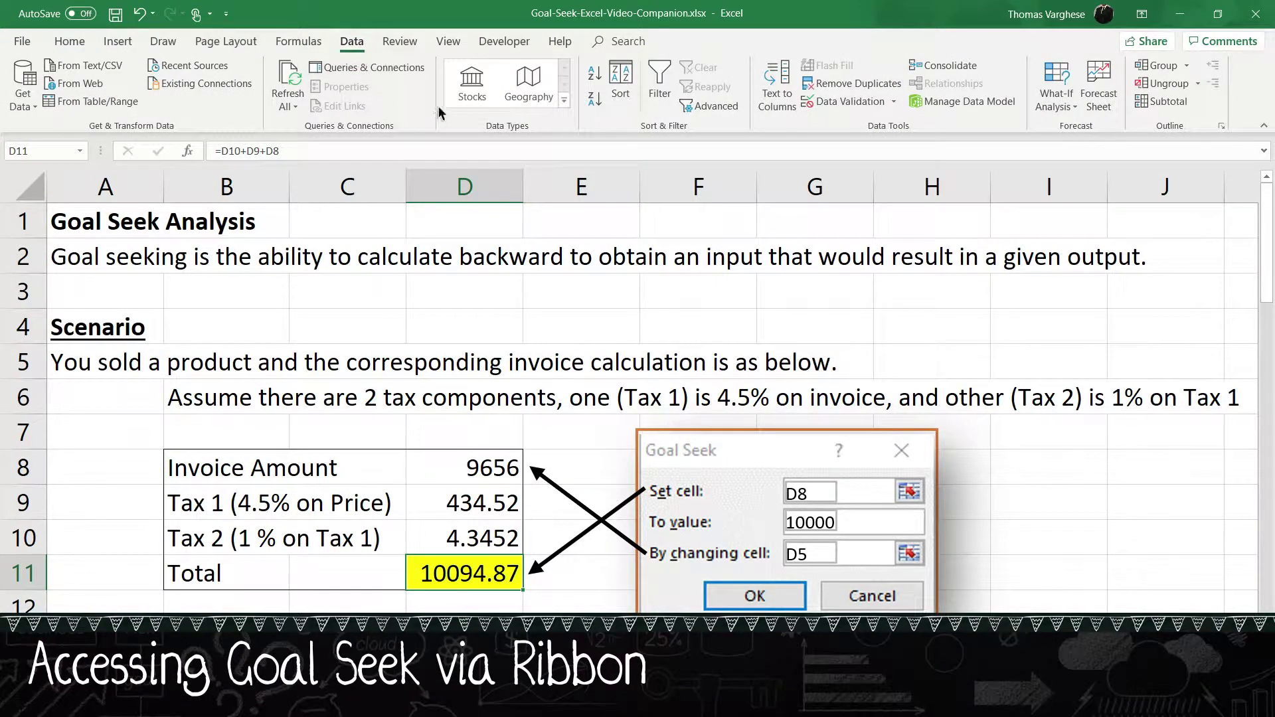
click(1060, 105)
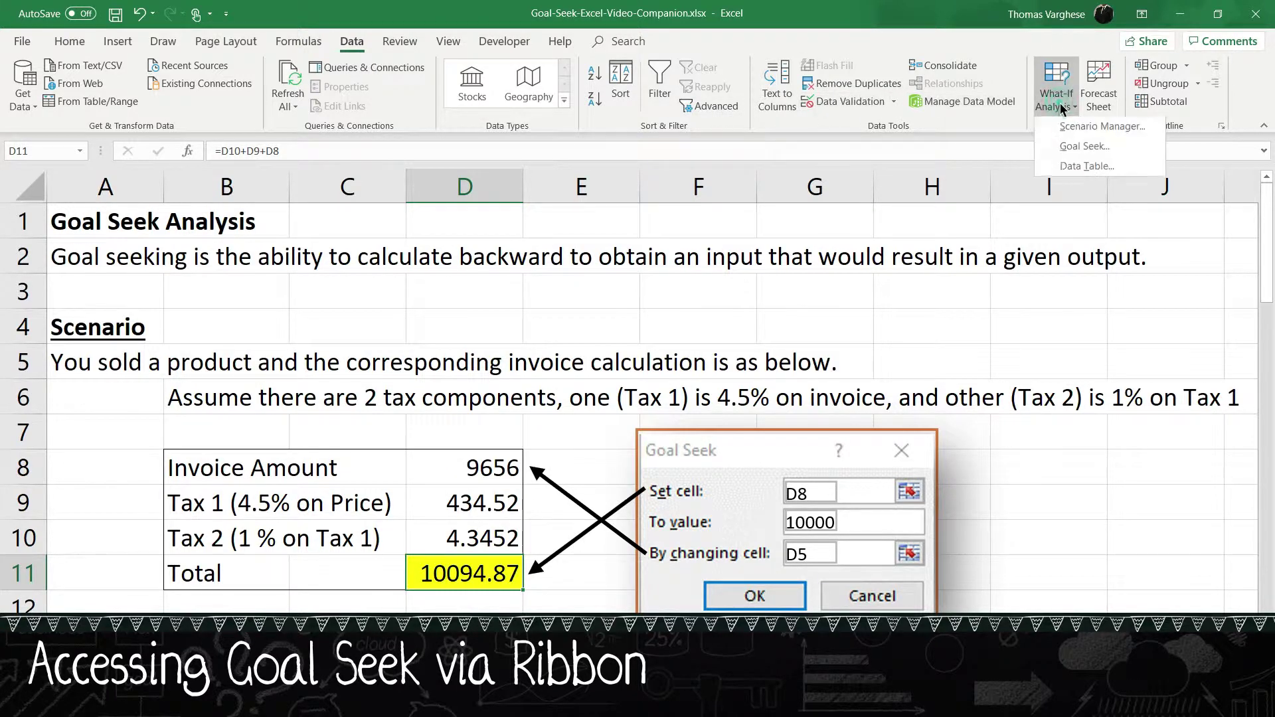
click(1077, 149)
Step: Goal seek D11 to 10000 by changing D8, giving an invoice amount of 9565.259
drag(876, 301, 474, 319)
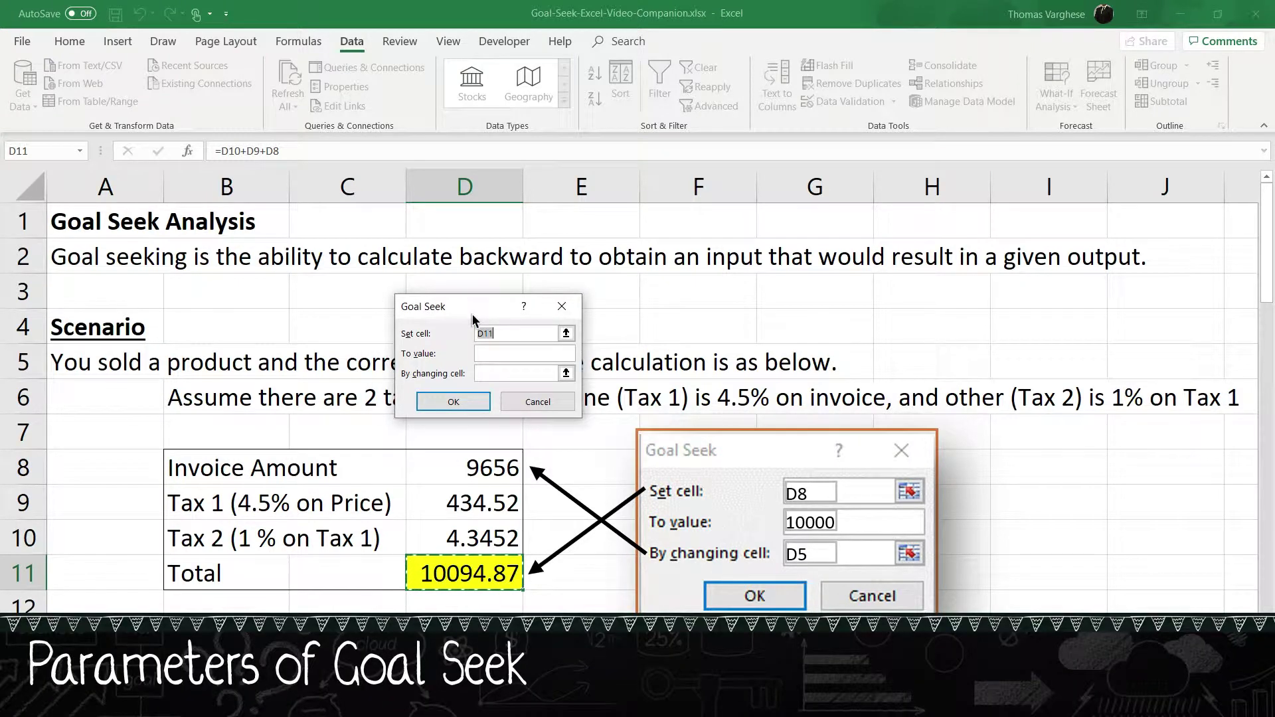
click(502, 334)
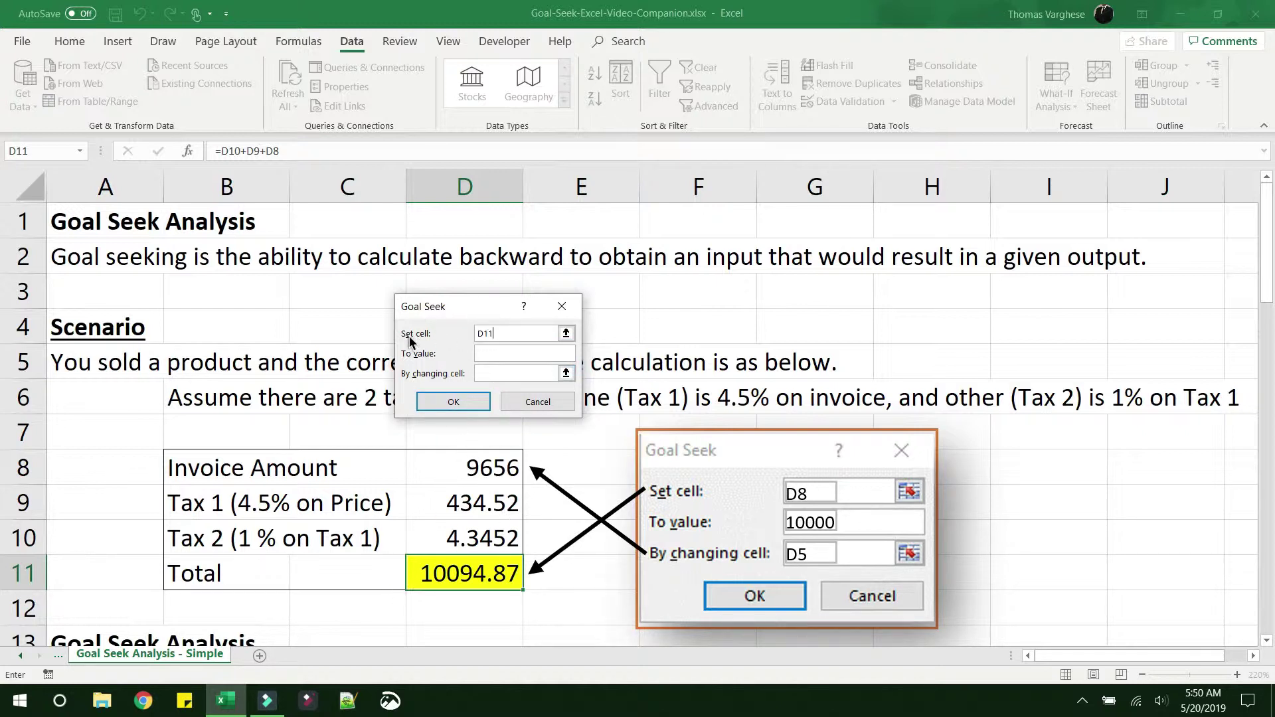
click(455, 575)
key(ctrl+a)
click(459, 575)
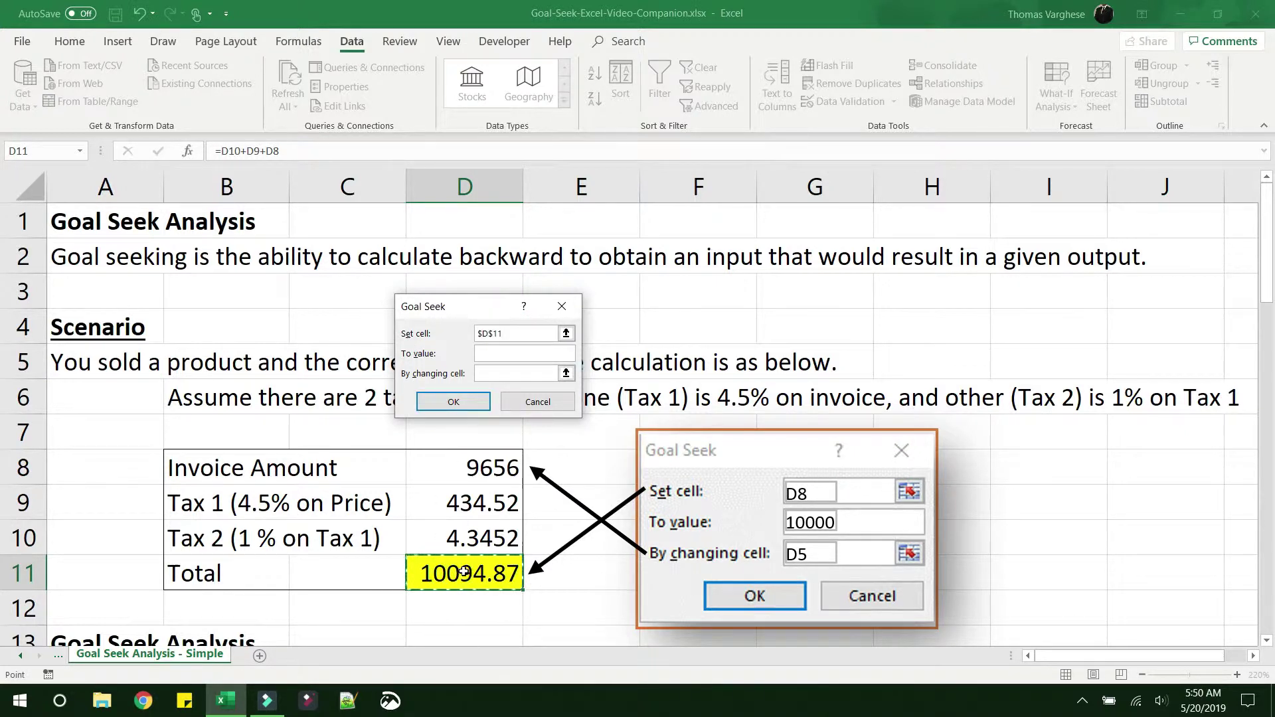
click(490, 357)
click(494, 373)
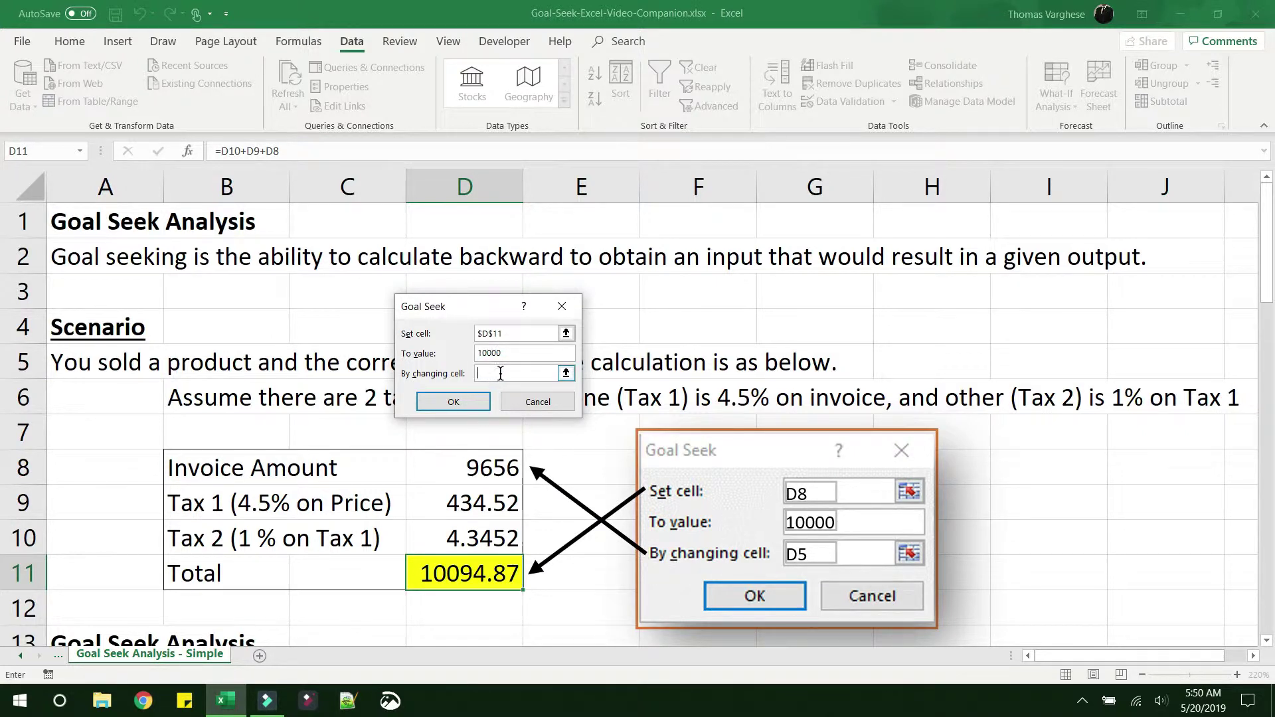
click(477, 469)
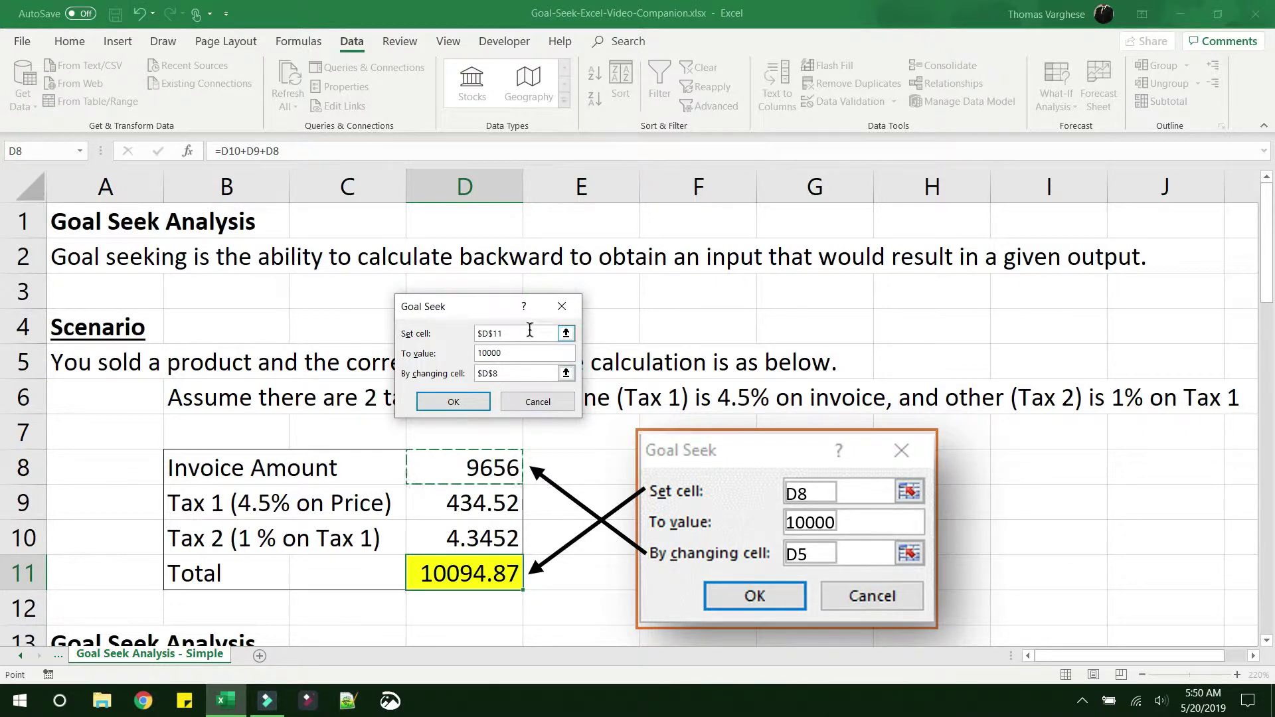
click(453, 403)
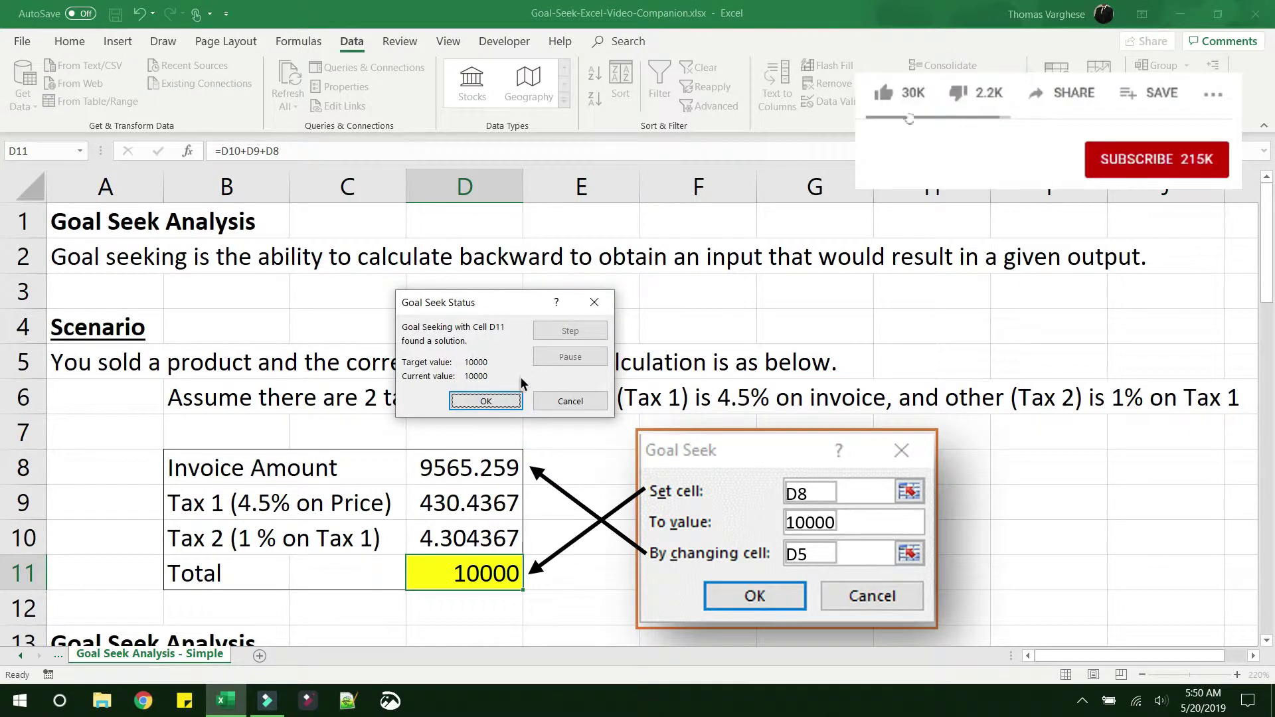
click(486, 401)
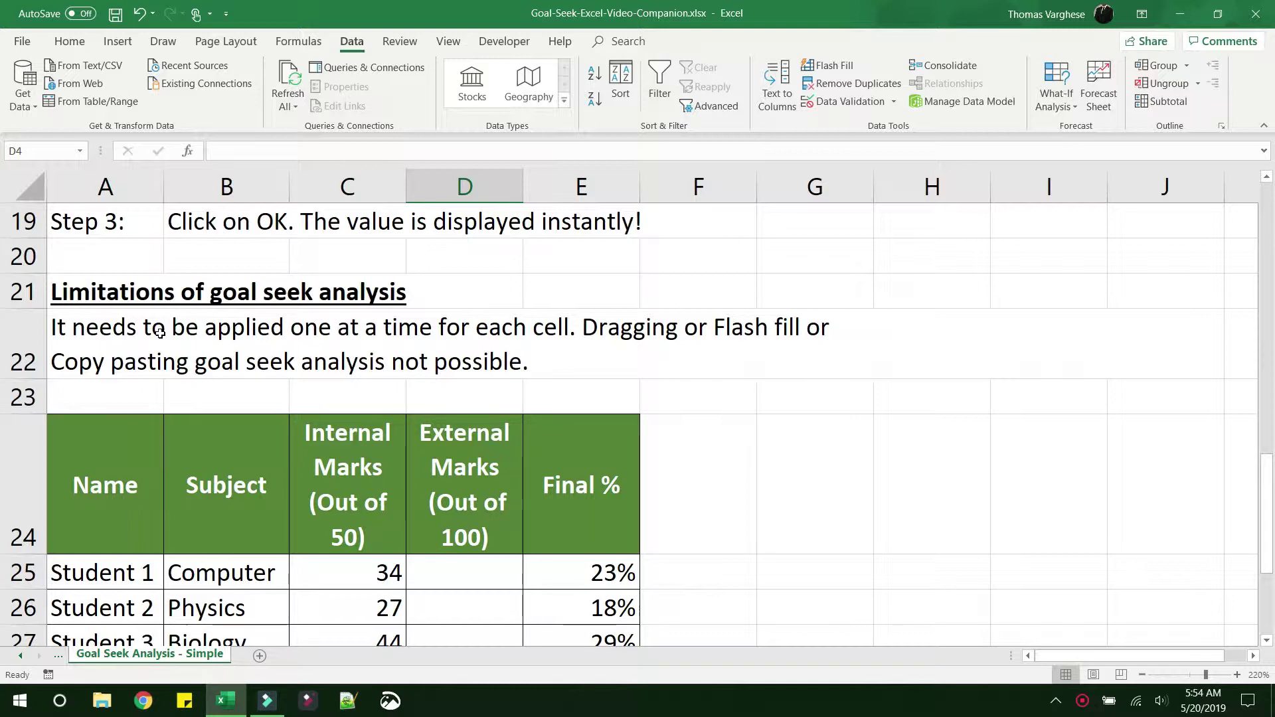
Step: Review the student marks table and Student 3's Final % formula
scroll(160, 333, down, 1)
click(106, 368)
key(ctrl+shift+Down)
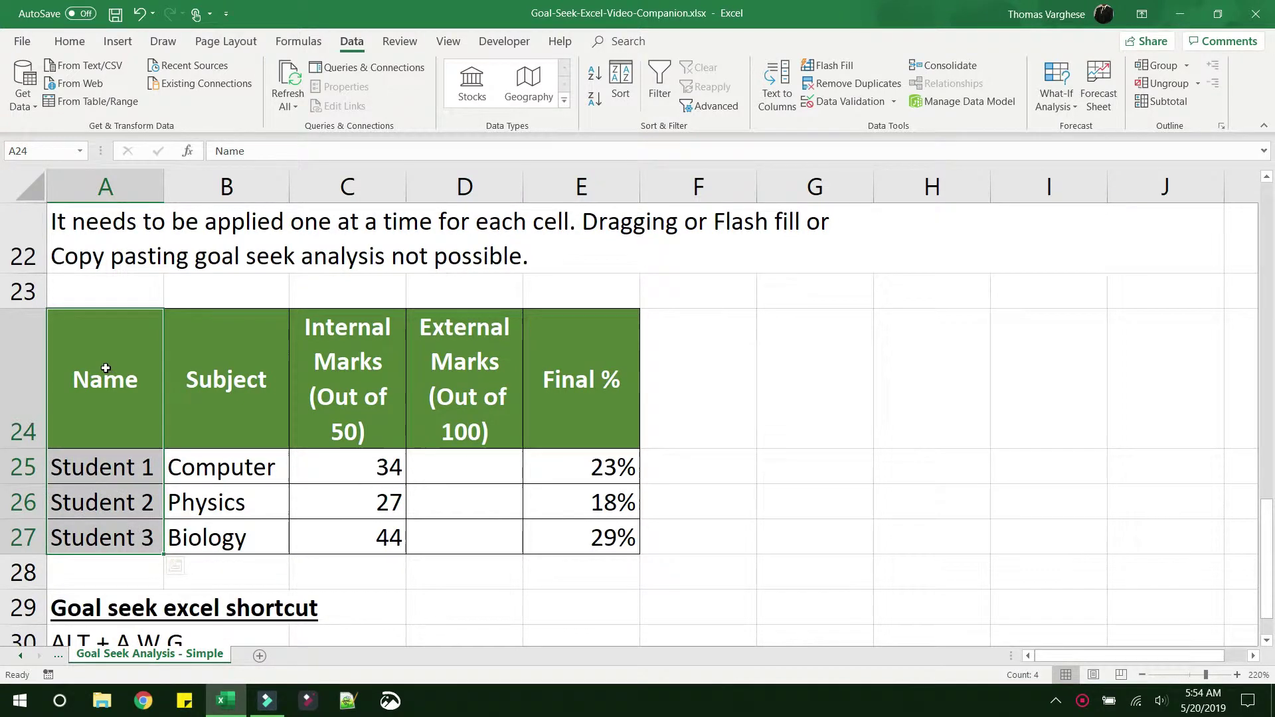
click(113, 398)
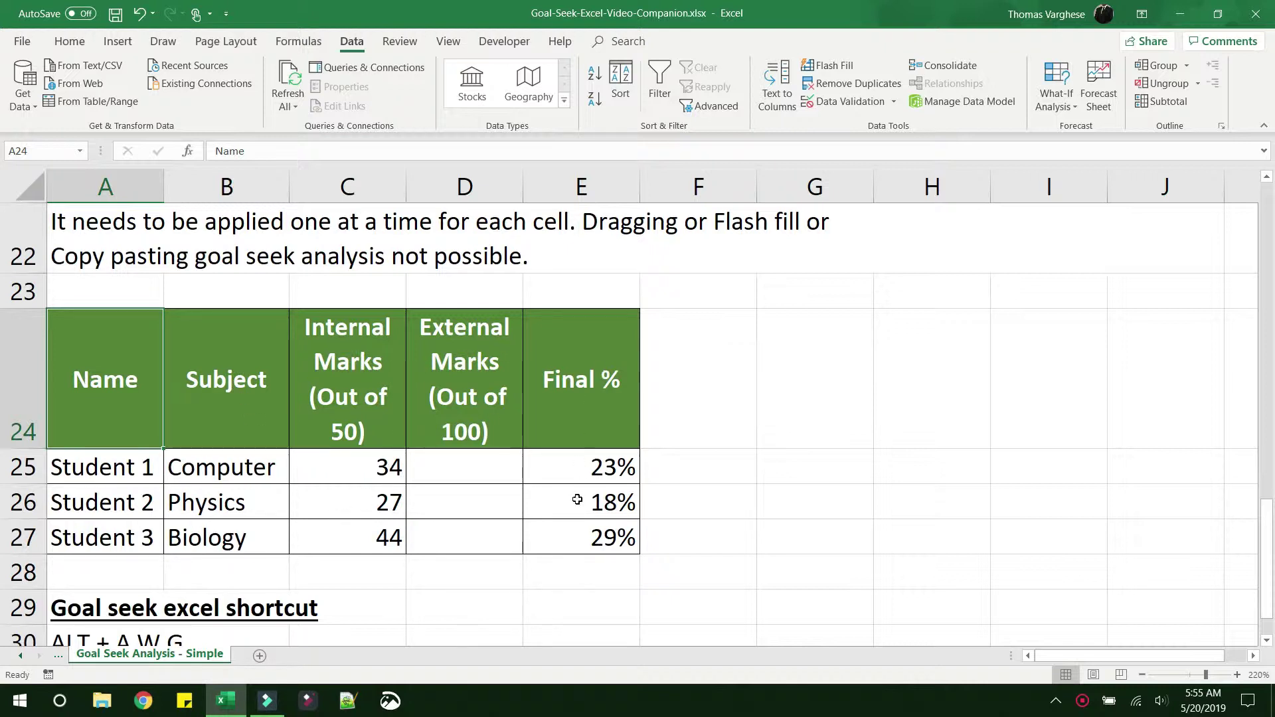
click(568, 534)
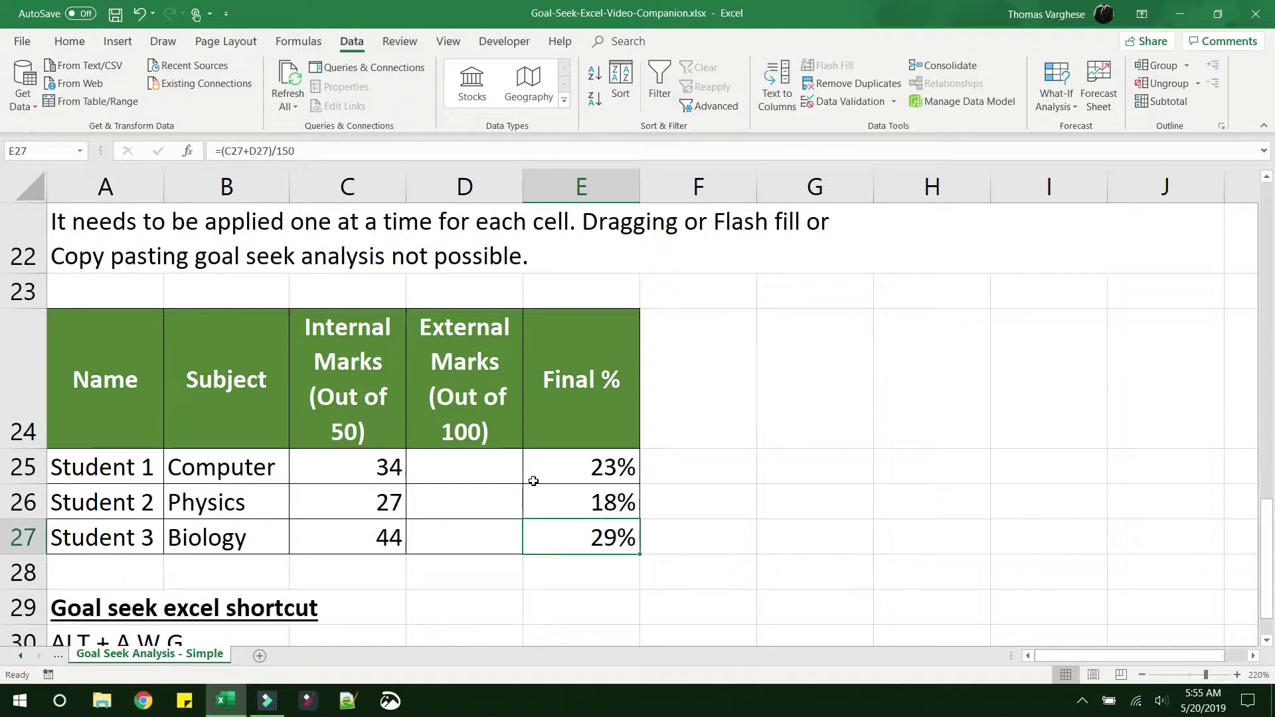
Step: Select Student 1's Final % cell E25 and start the Alt+A Data shortcut
click(451, 463)
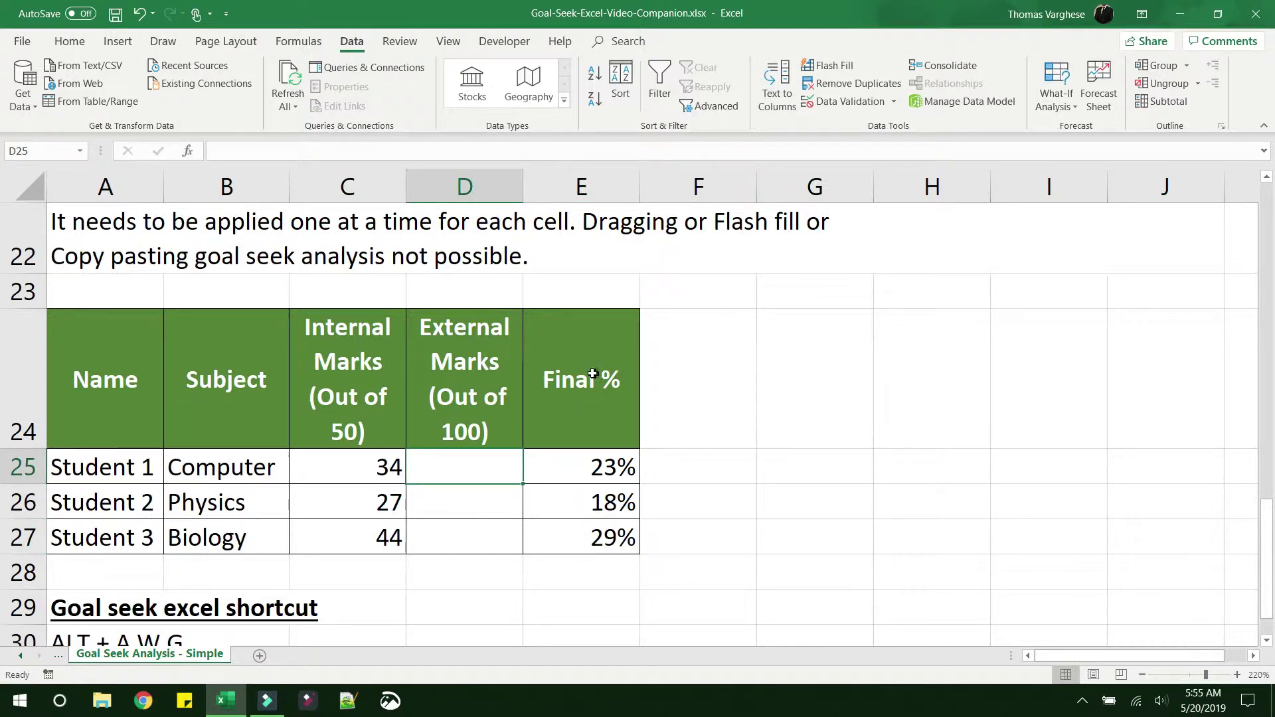
click(591, 468)
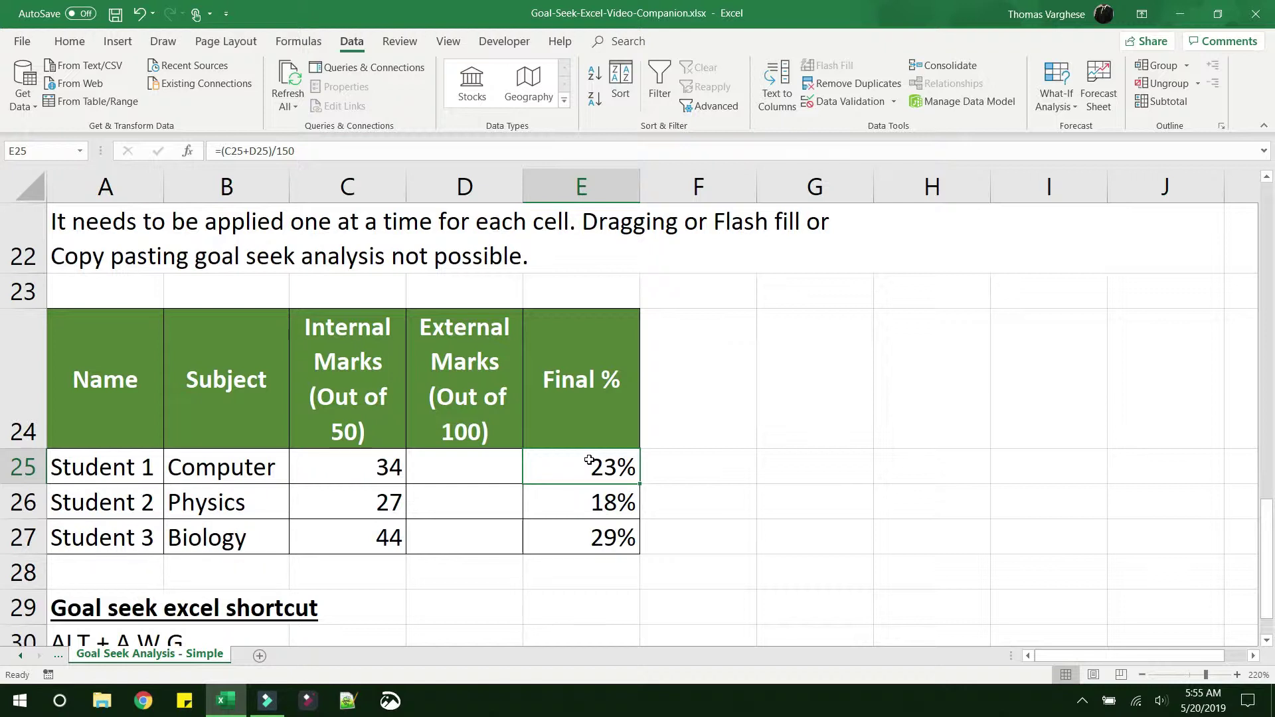
key(alt+a)
Step: Goal seek E25 to 60 by changing D25, giving External Marks 8966 and Final % 6000%
key(w)
key(g)
drag(461, 308, 703, 380)
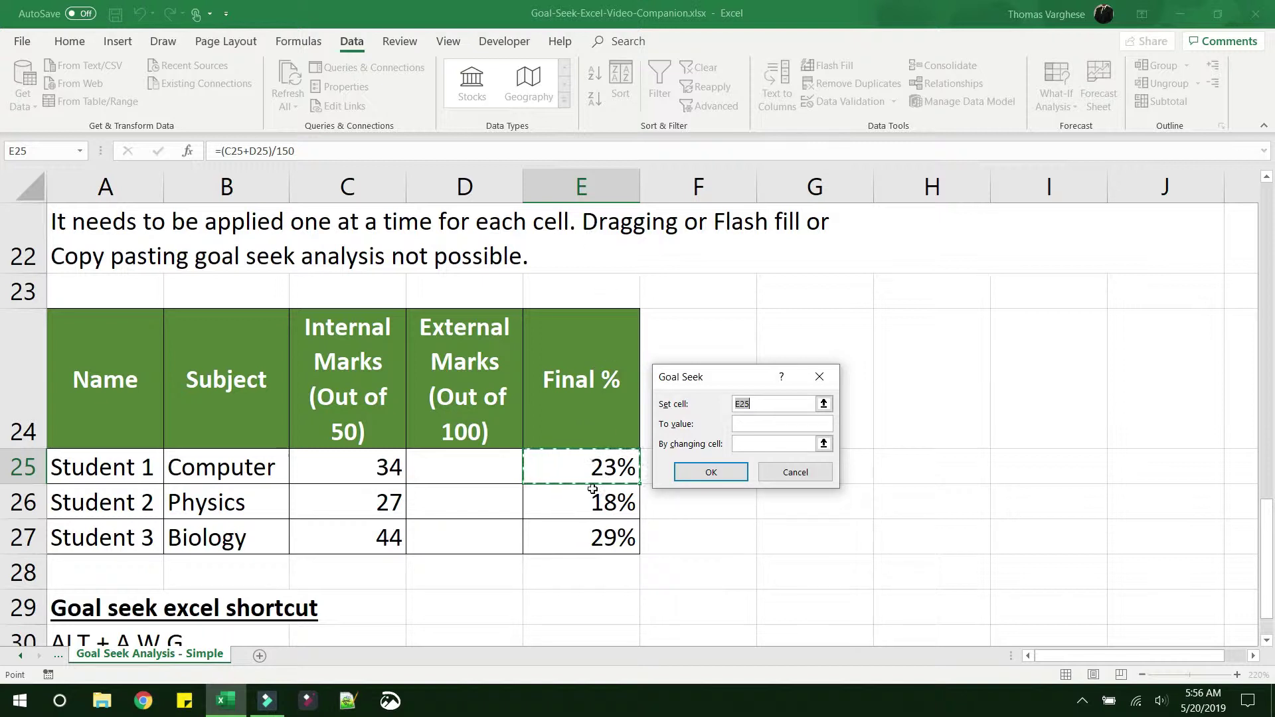
click(745, 425)
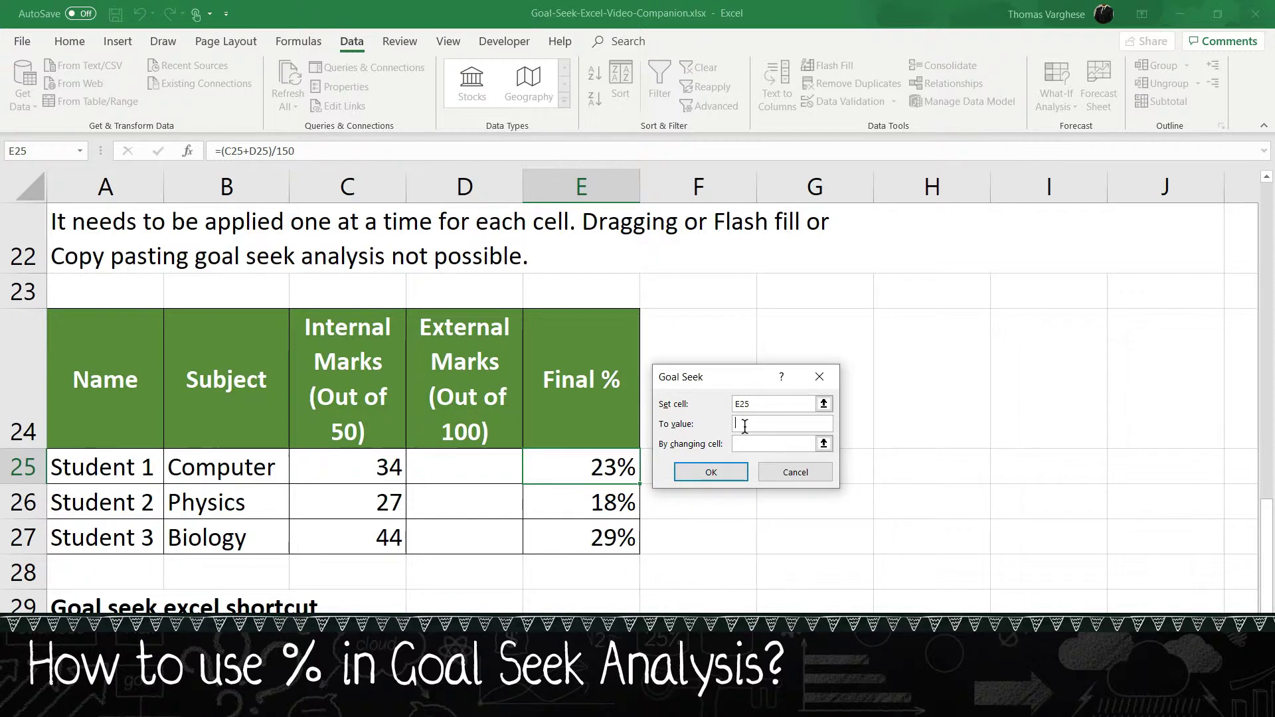
text(.)
text(60)
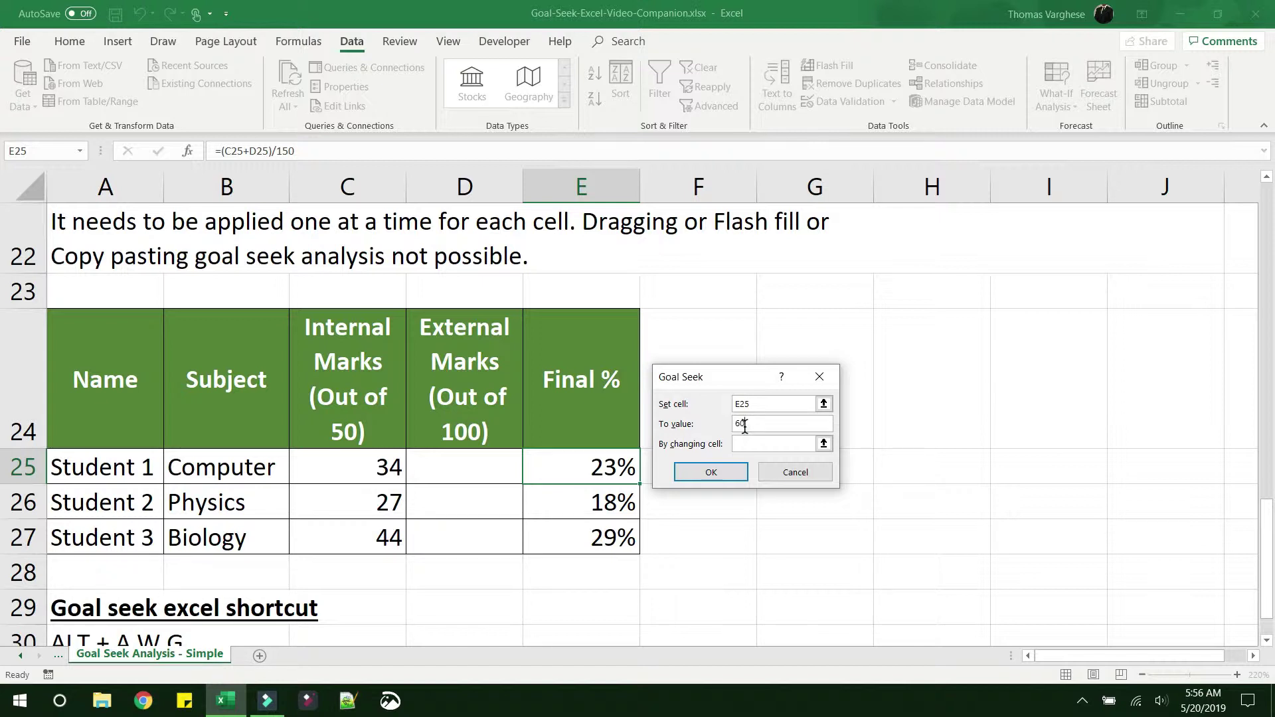
click(745, 443)
click(487, 468)
key(Return)
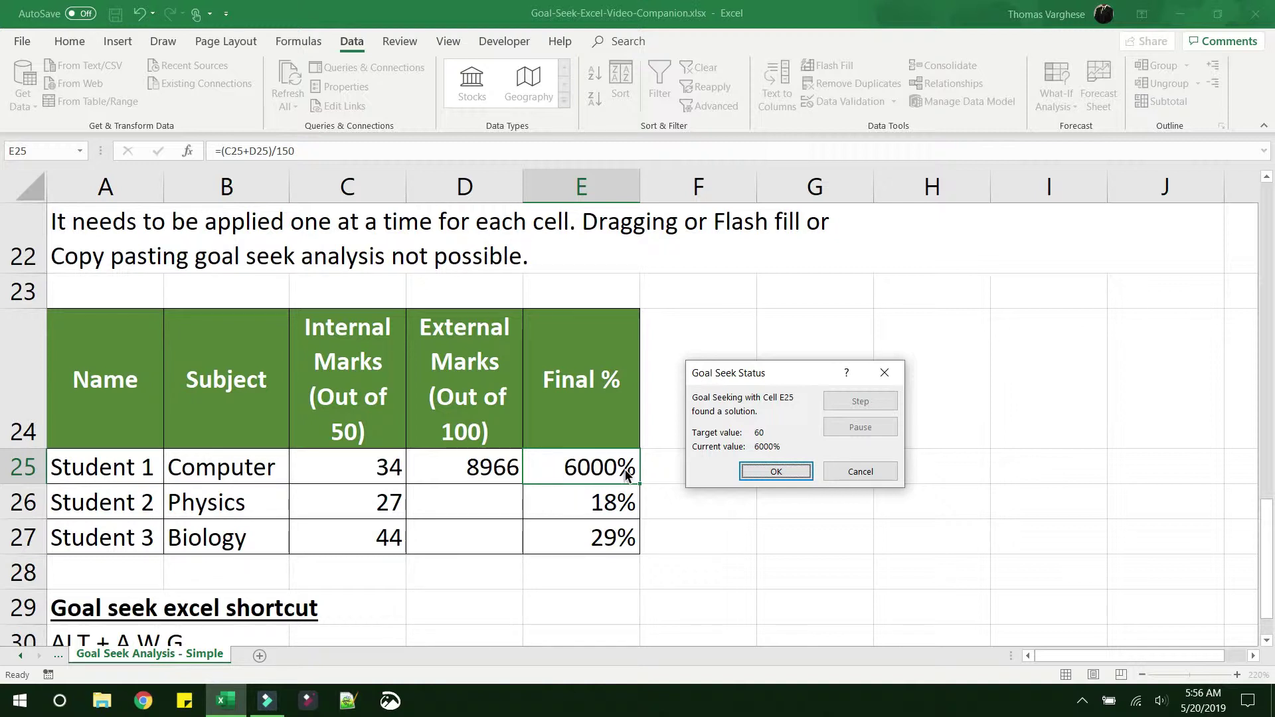
click(765, 473)
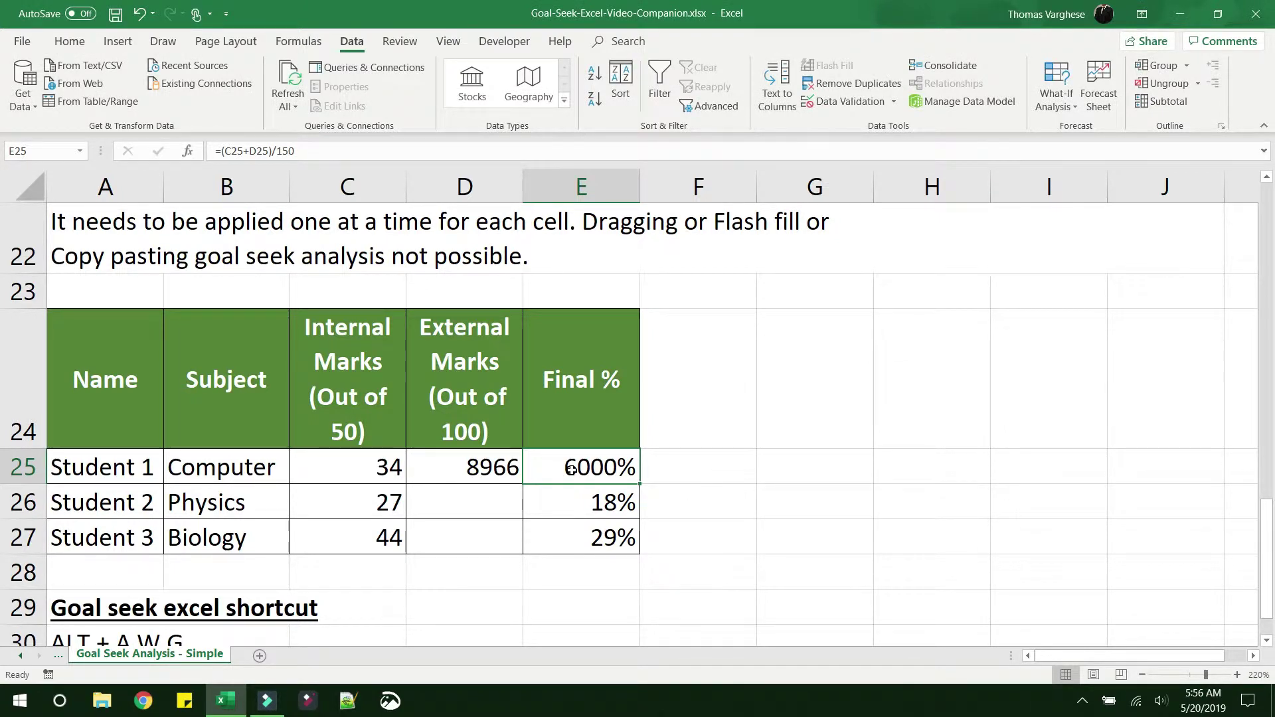
Step: Goal seek E25 to 0.6 by changing D25, giving External Marks 56 and Final % 60%
click(1051, 107)
click(1067, 149)
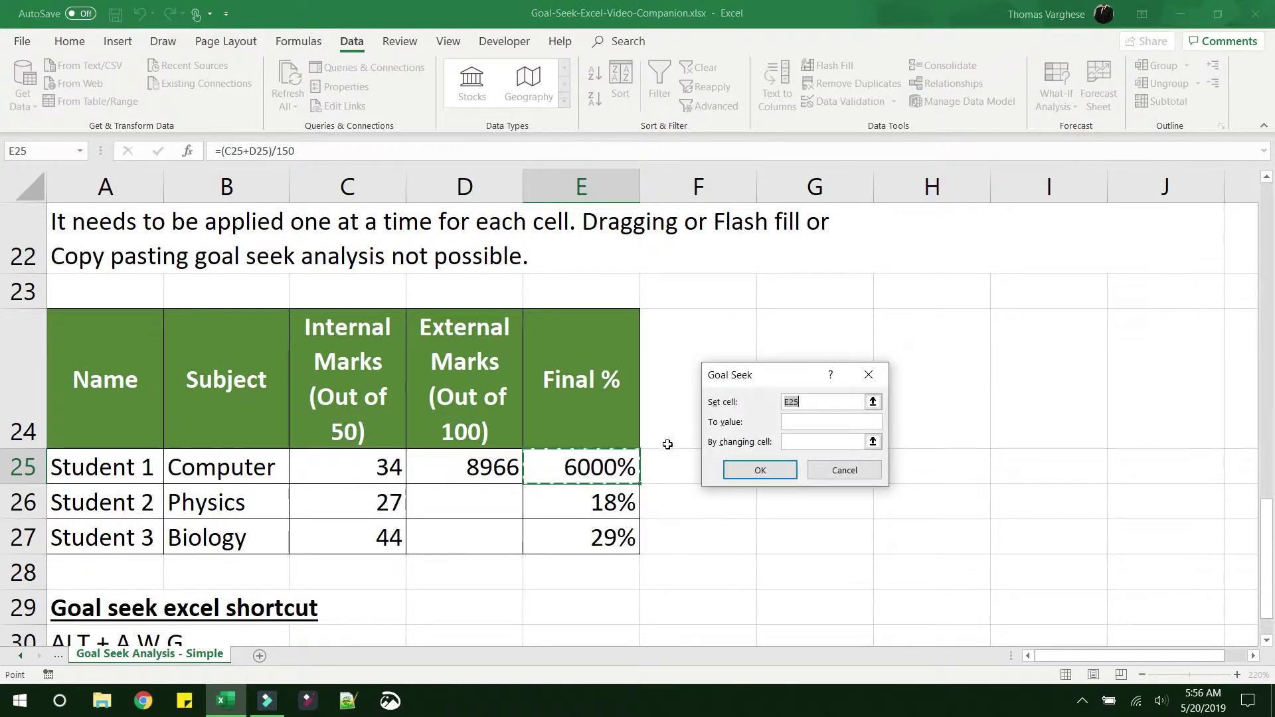
click(794, 421)
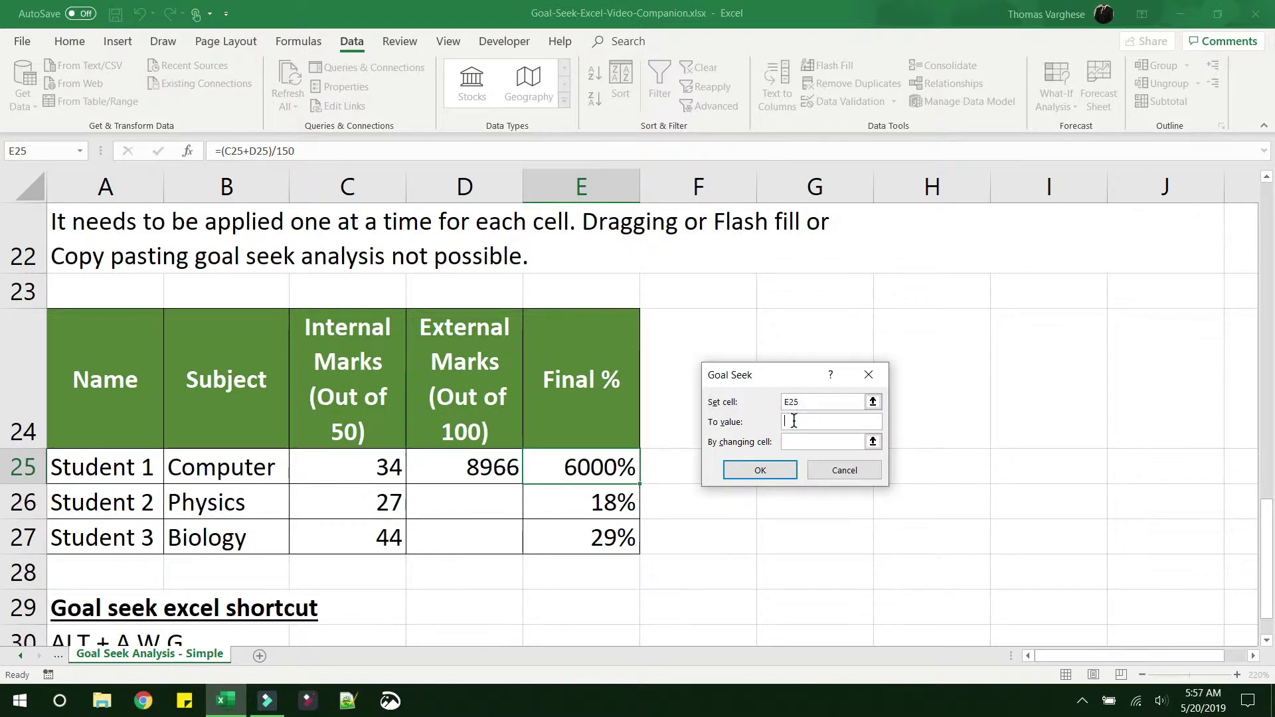
text(.6)
click(802, 440)
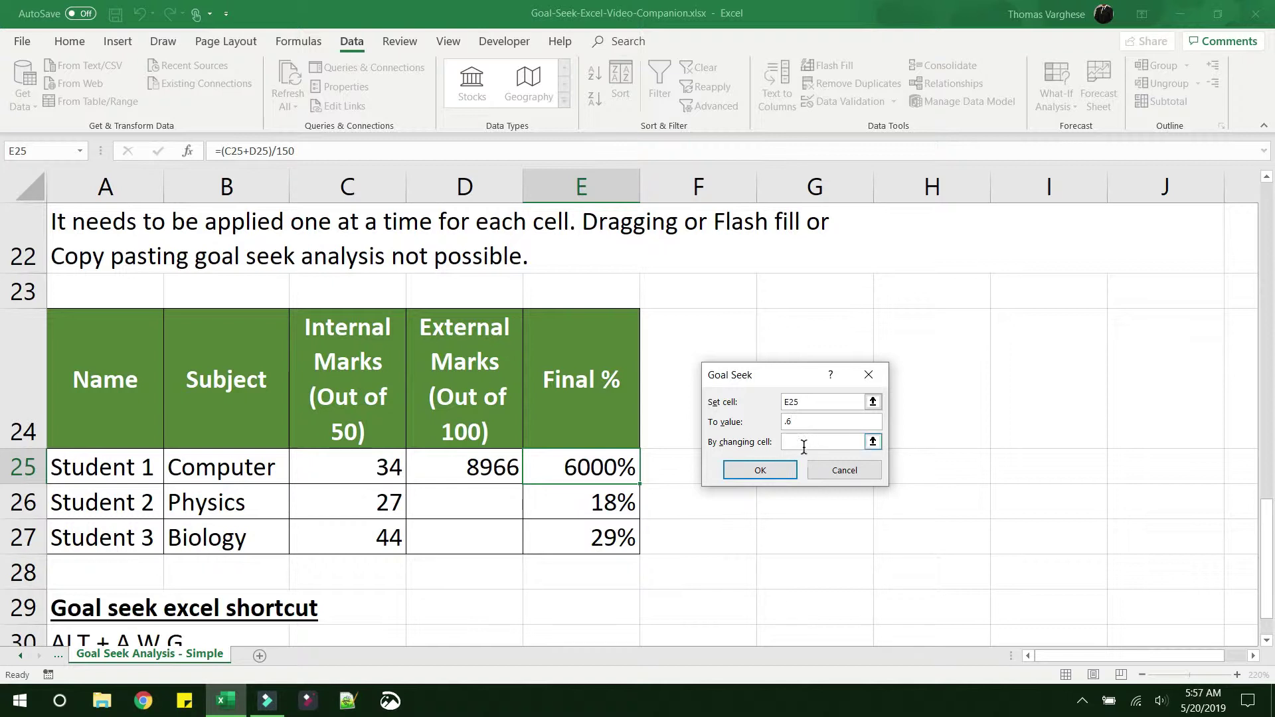
click(467, 469)
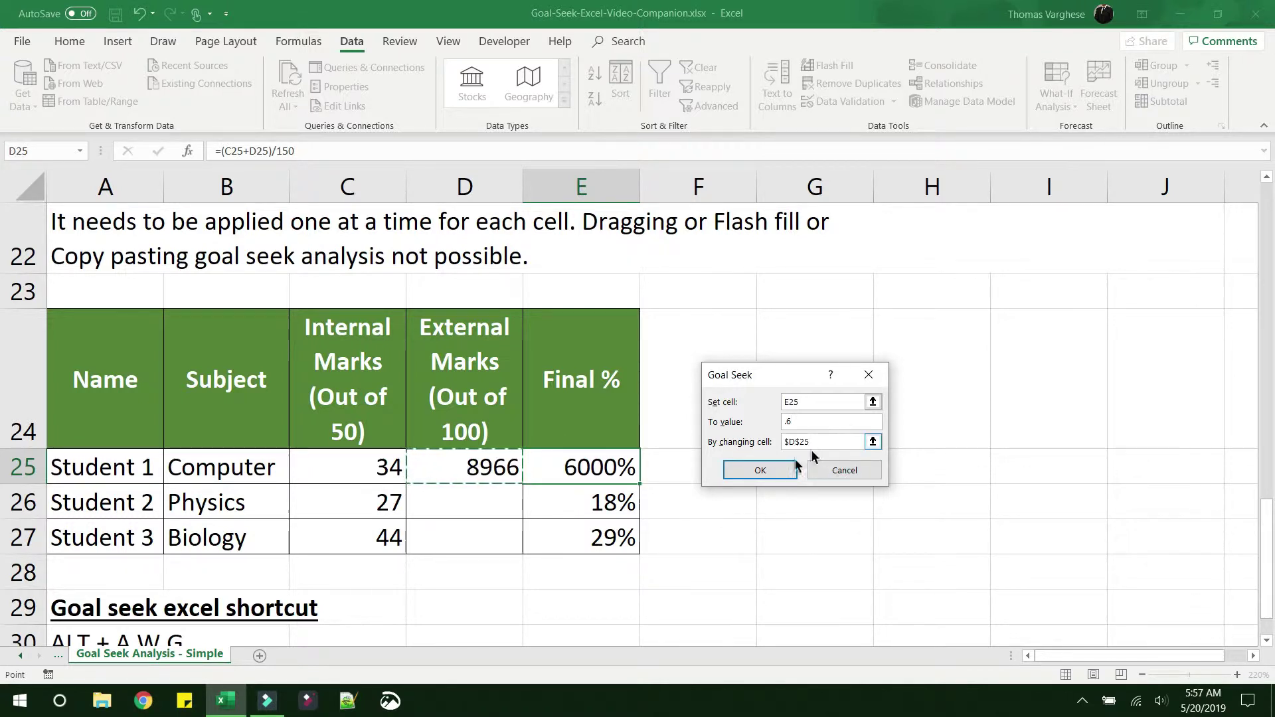
click(760, 470)
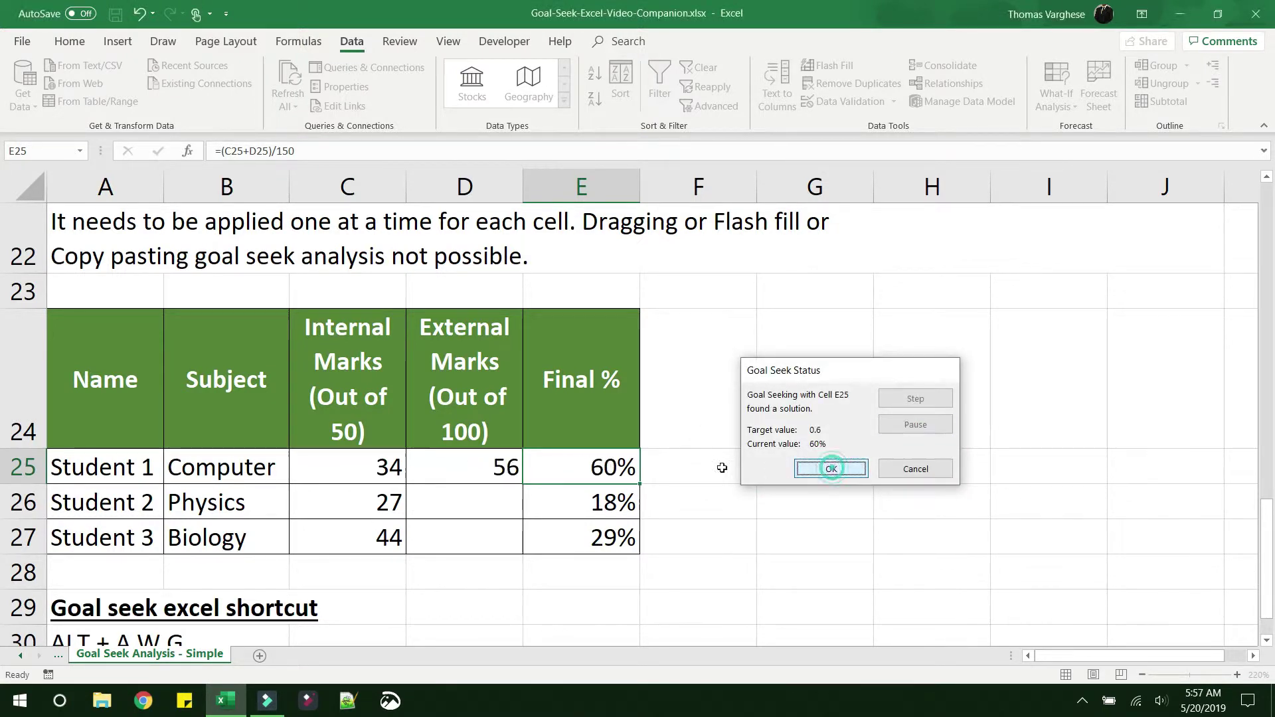
click(828, 467)
click(505, 469)
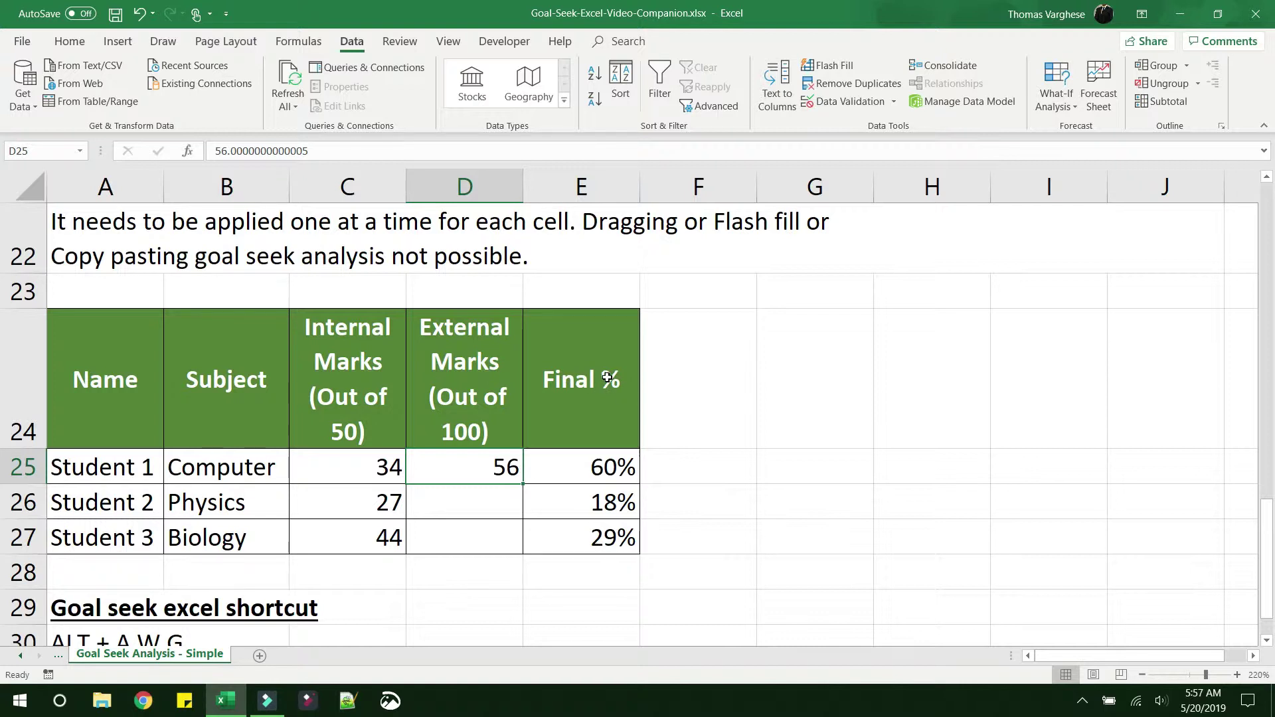
click(608, 468)
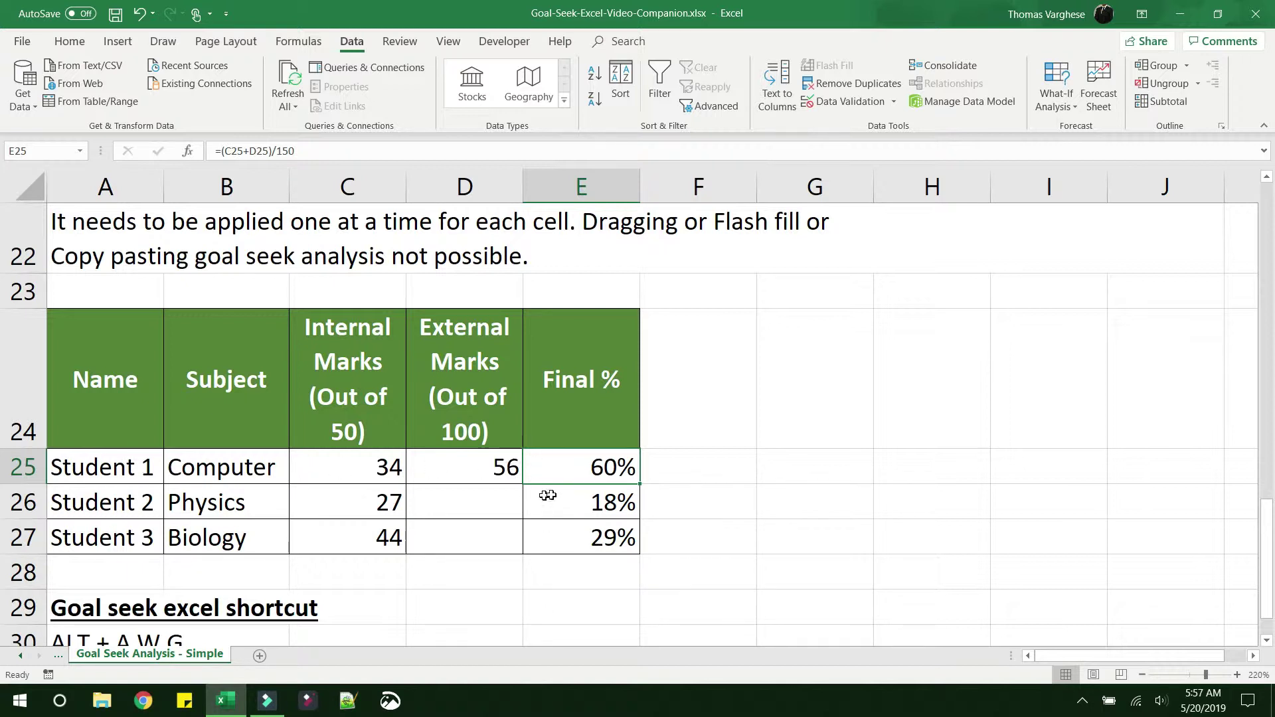
click(495, 498)
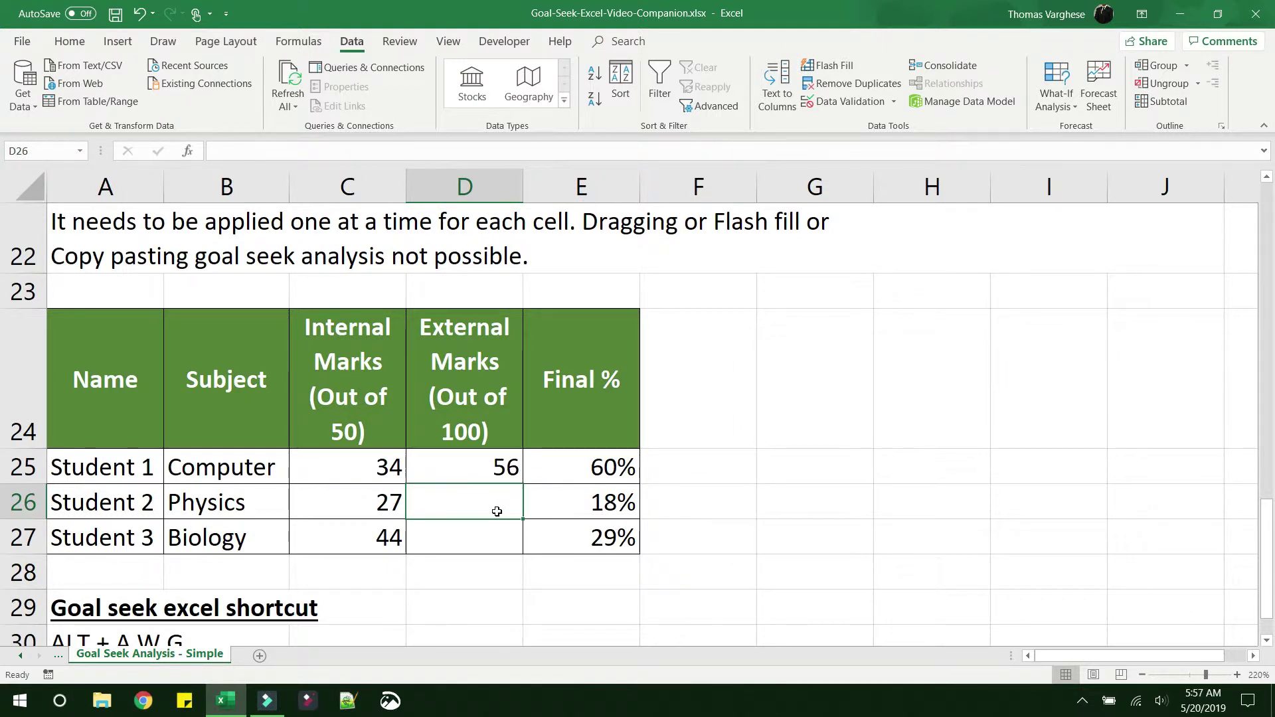
click(505, 473)
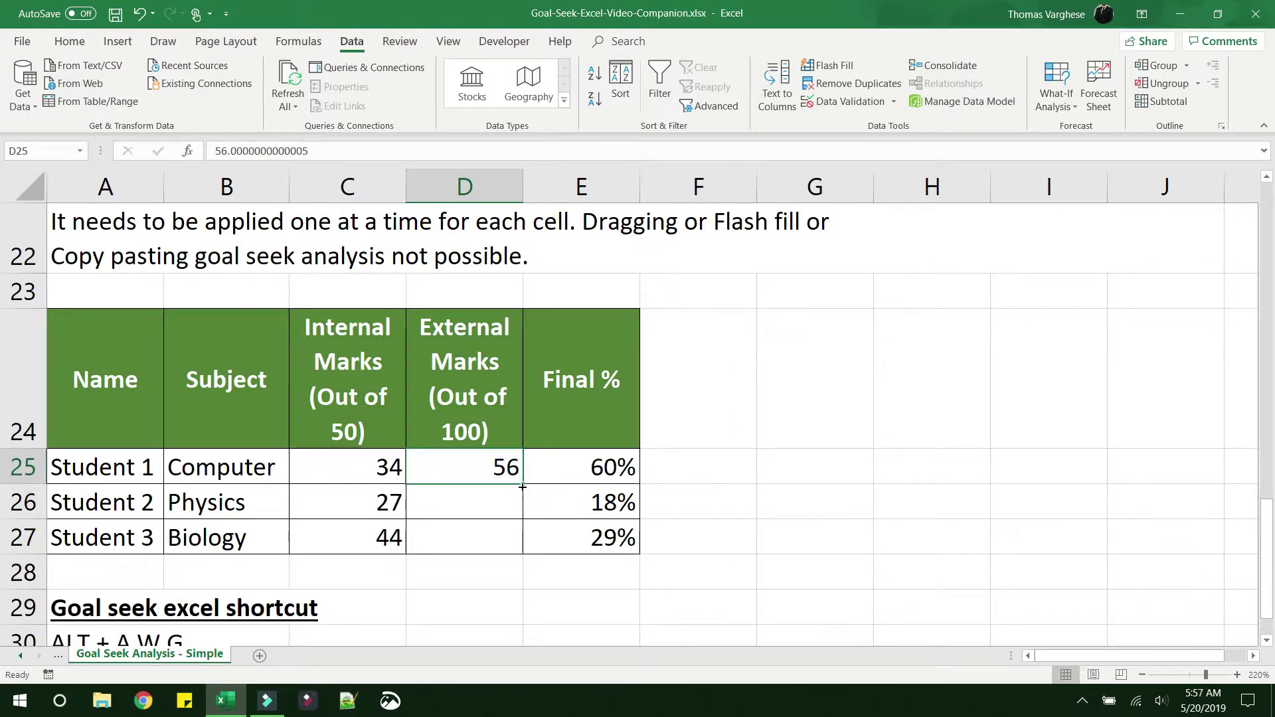
drag(526, 487, 524, 551)
click(510, 507)
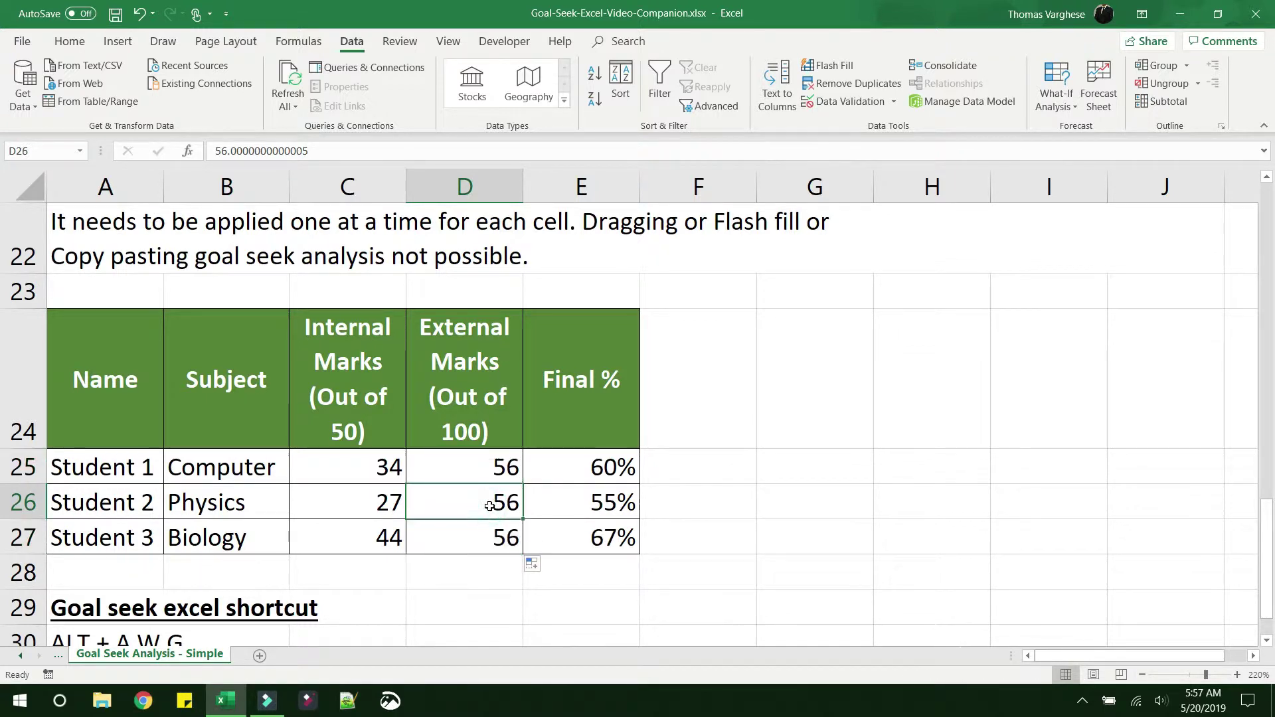
key(ctrl+z)
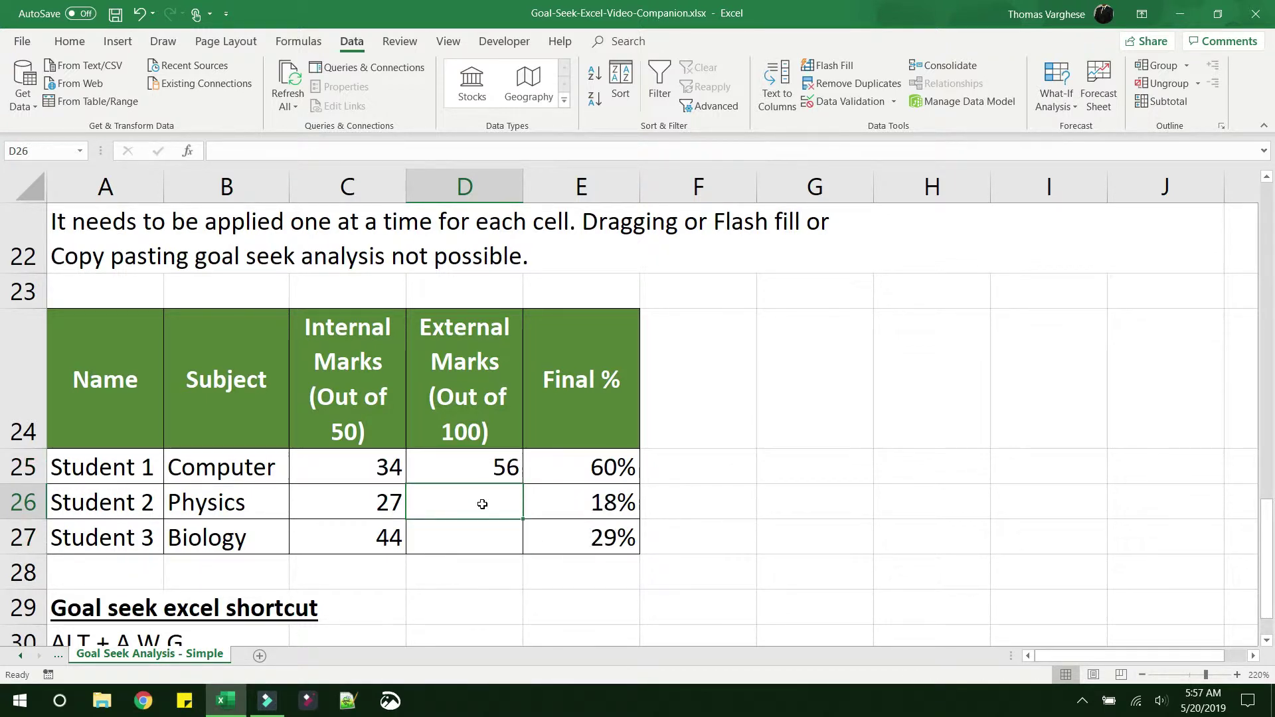